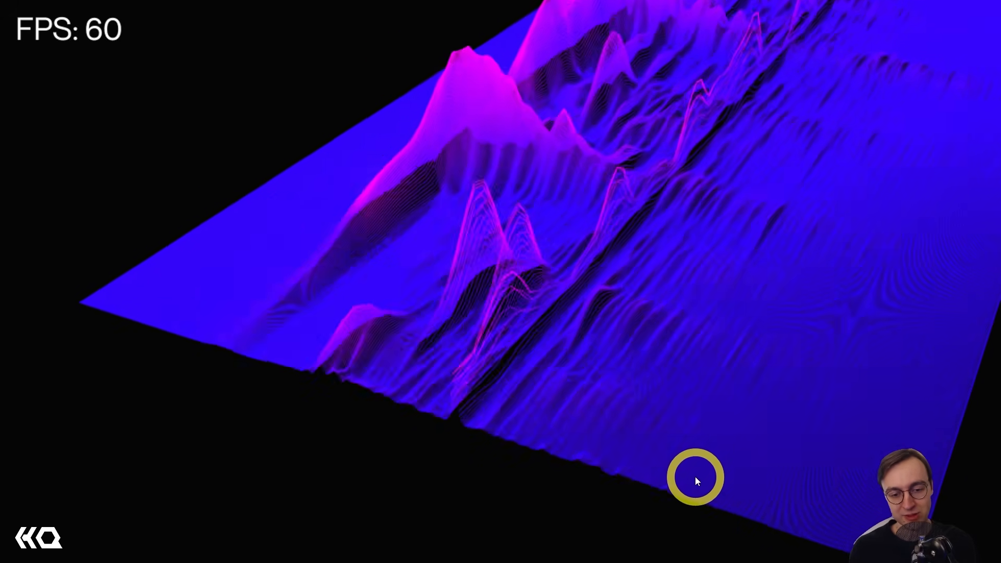
Toggle Perform Mode off, on with F1, and off again to compare it with the network editor.
key(Escape)
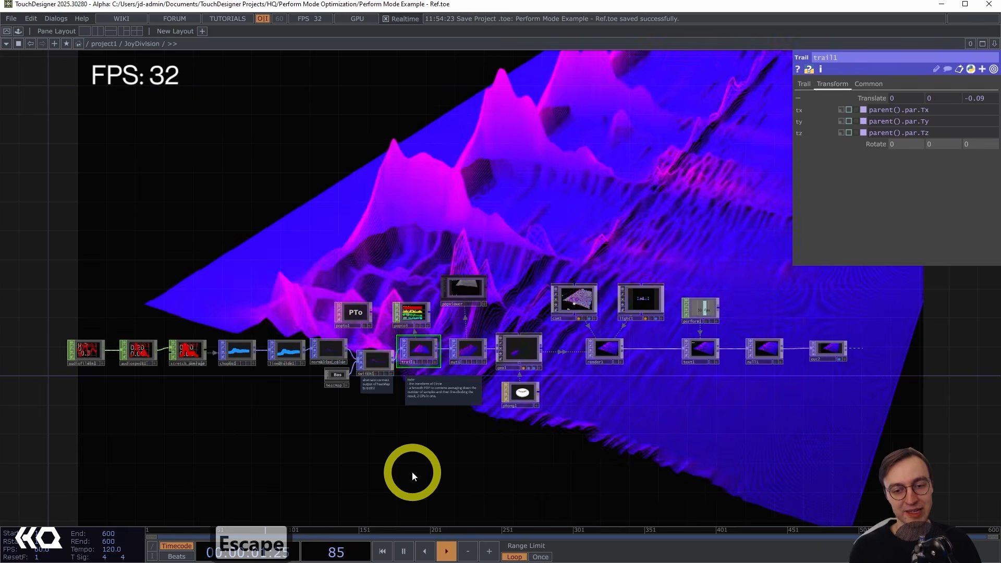
key(F1)
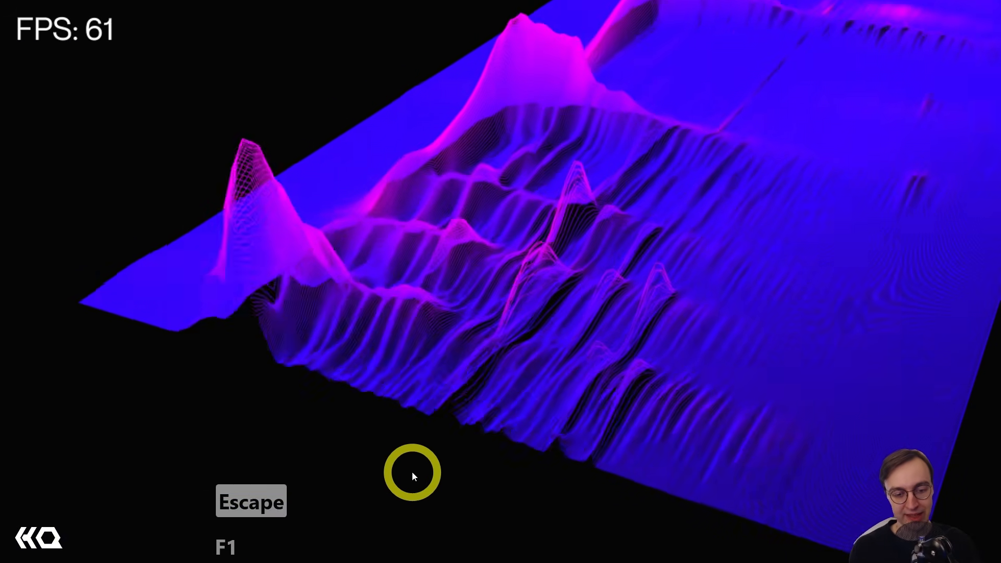
key(Escape)
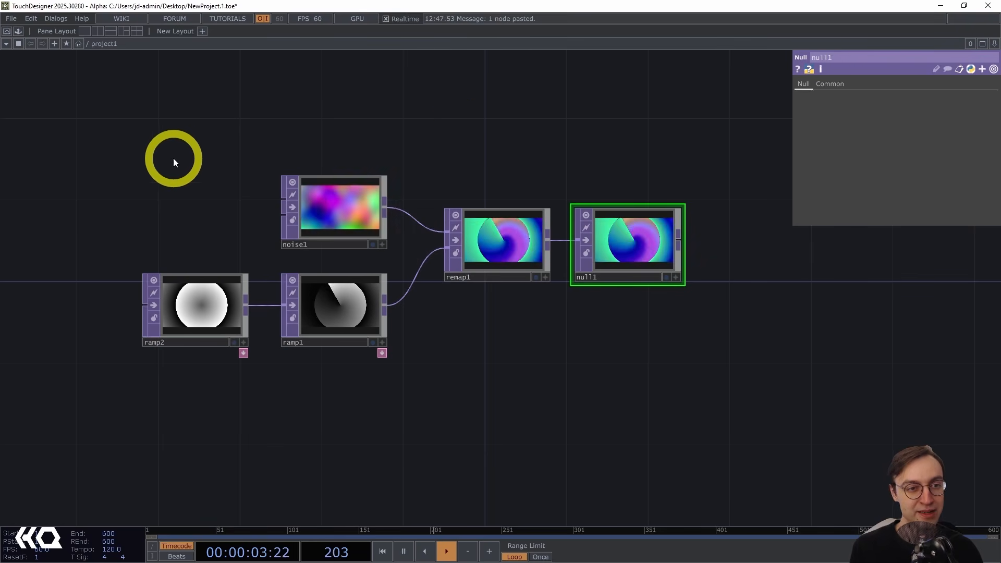
Navigate up to the root network and inspect the perform Window COMP and the project1 container it references.
click(9, 19)
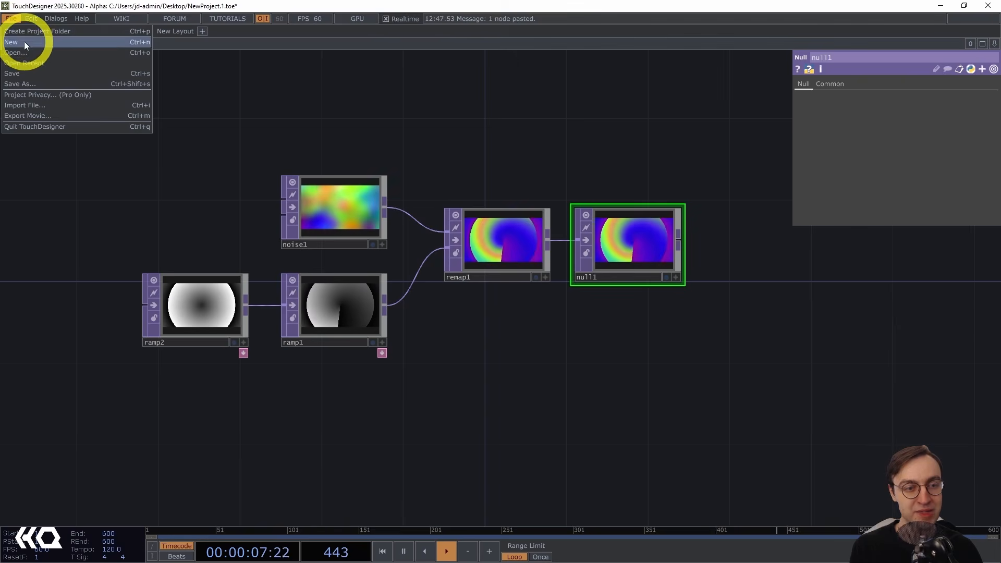
click(178, 200)
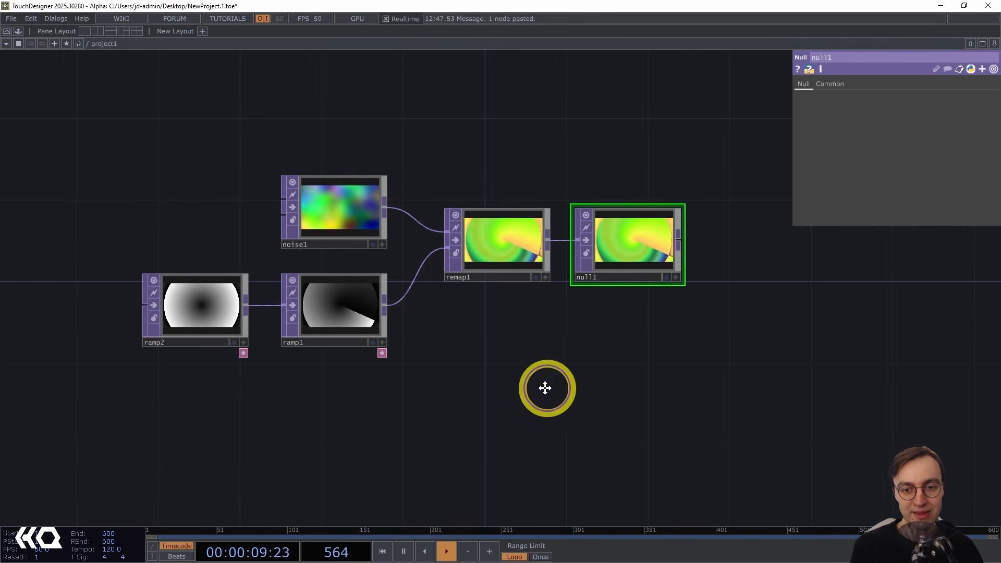
scroll(535, 392, down, 2)
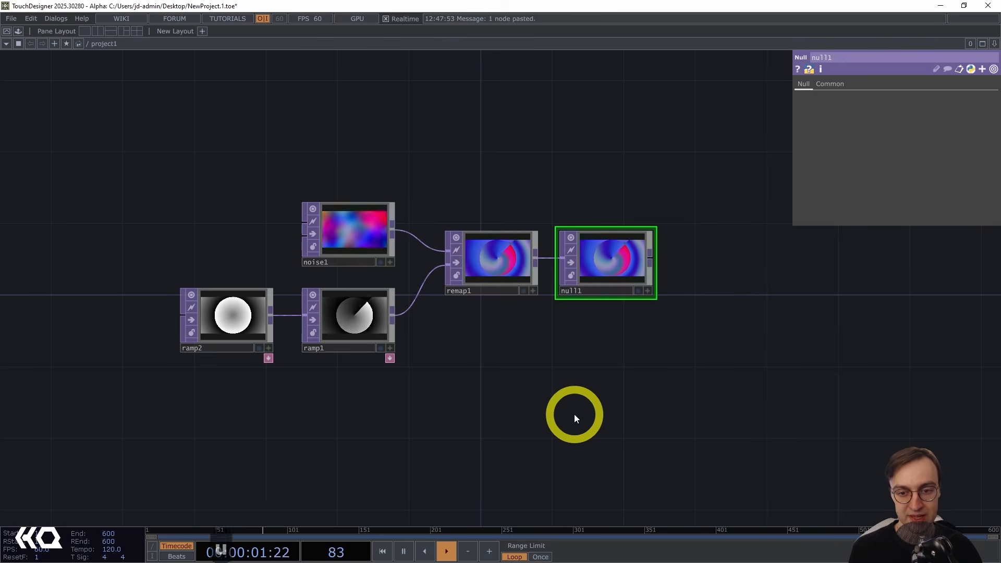
key(u)
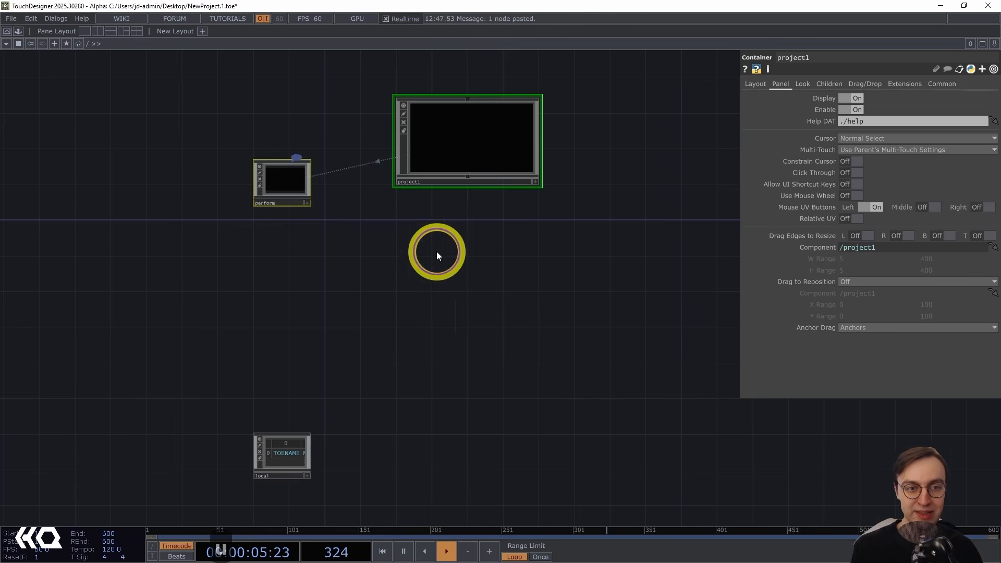
drag(436, 254, 417, 326)
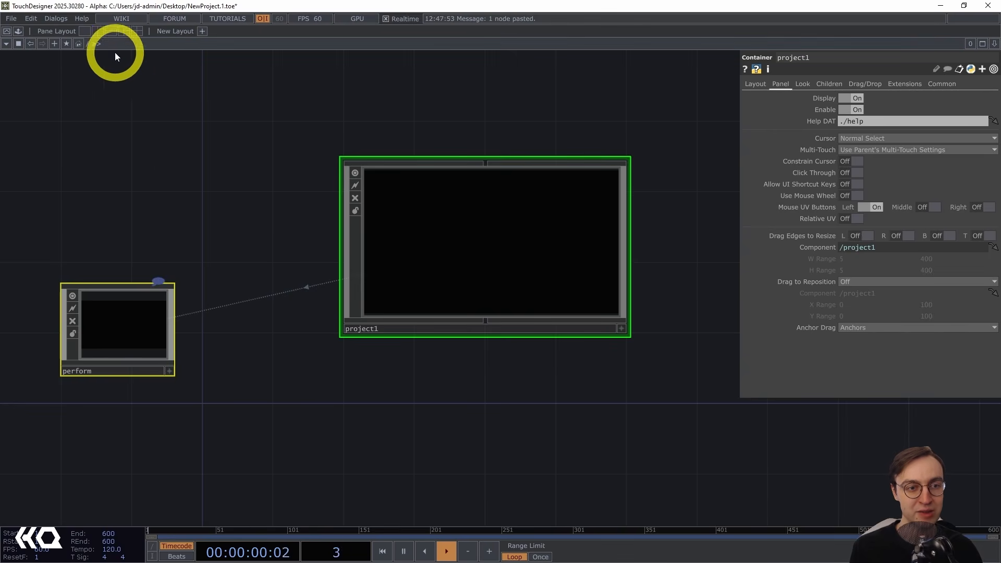
click(464, 250)
key(i)
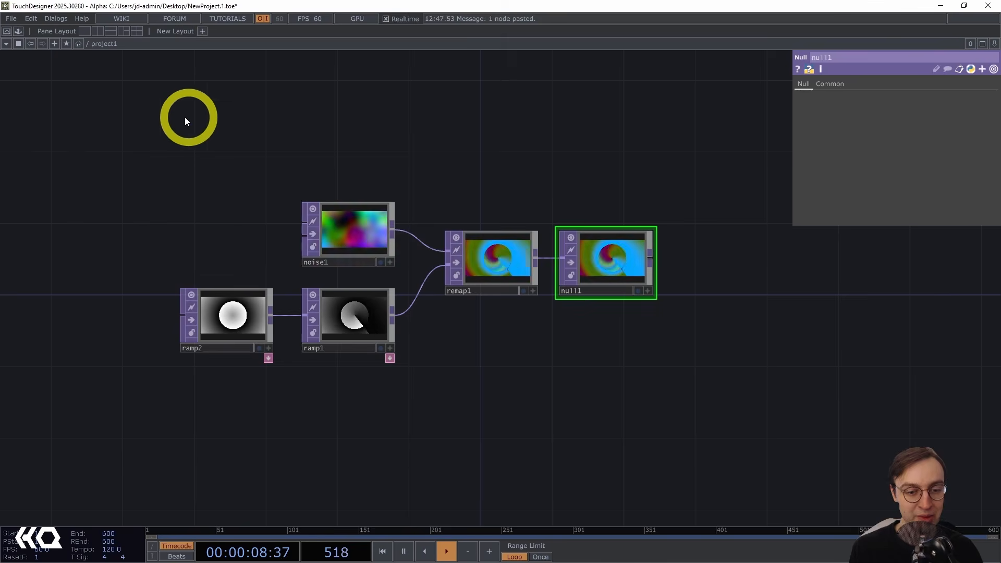
key(u)
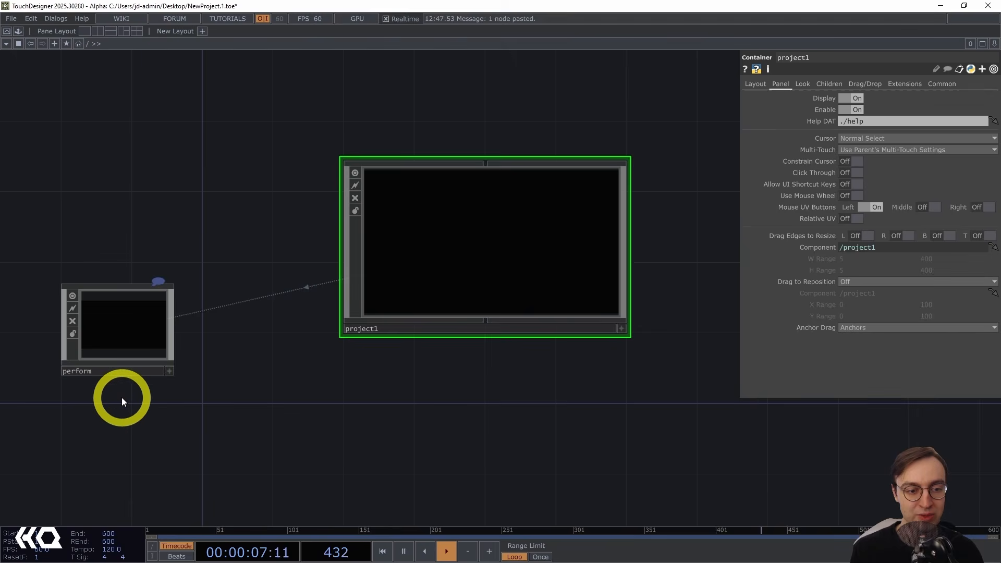
click(150, 316)
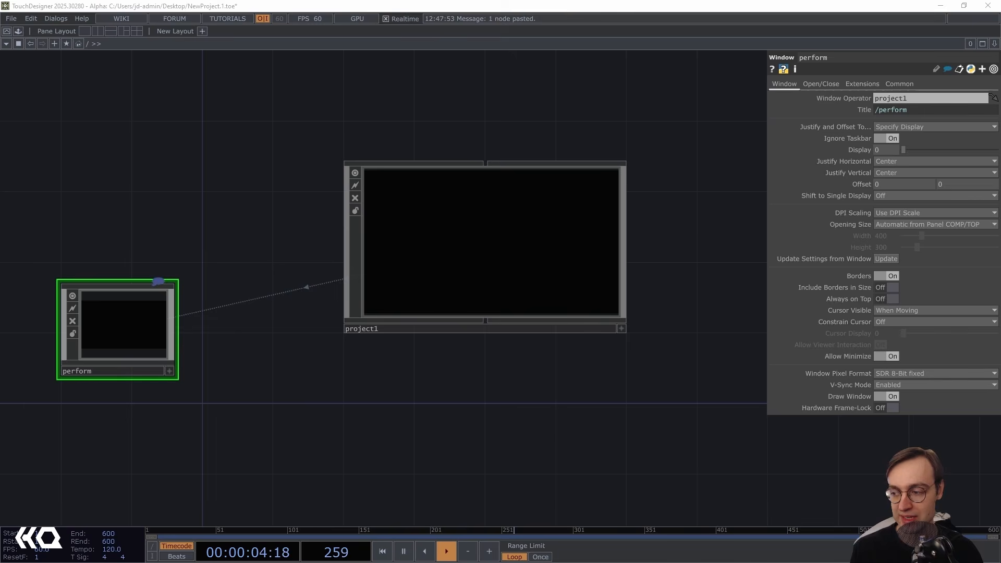
Open the Perform Mode documentation page in the browser and read its introduction.
drag(349, 562, 353, 41)
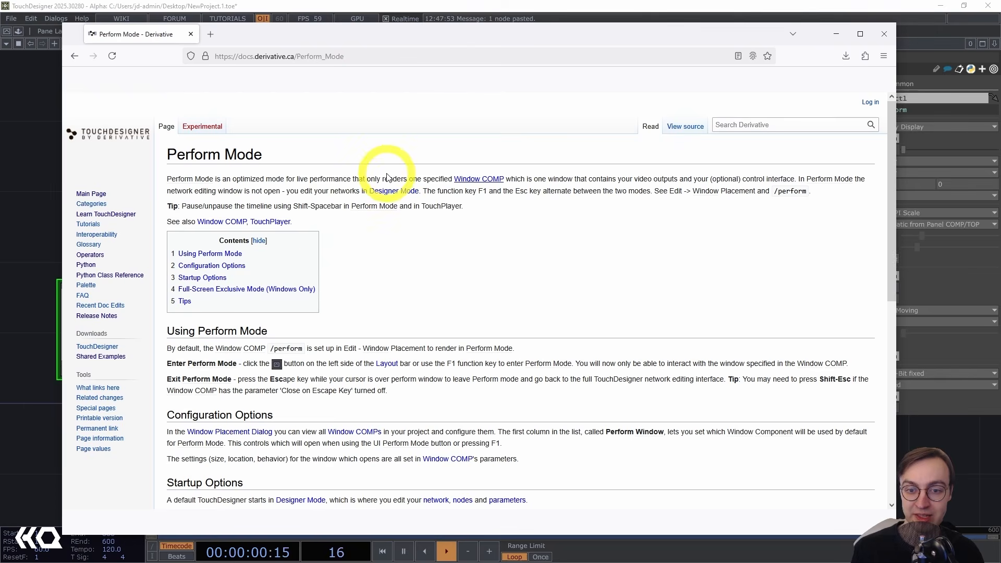
drag(376, 179, 528, 177)
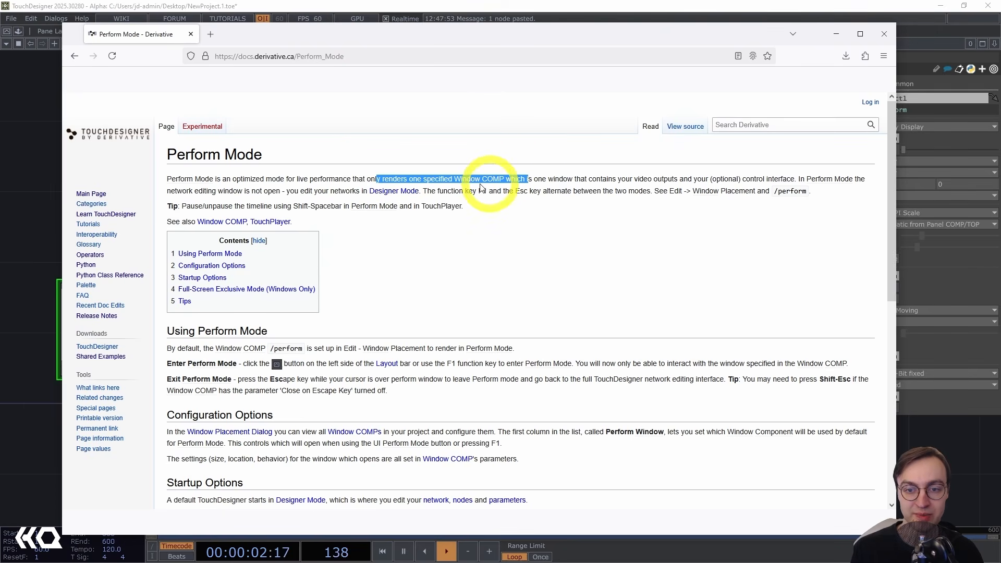
click(47, 167)
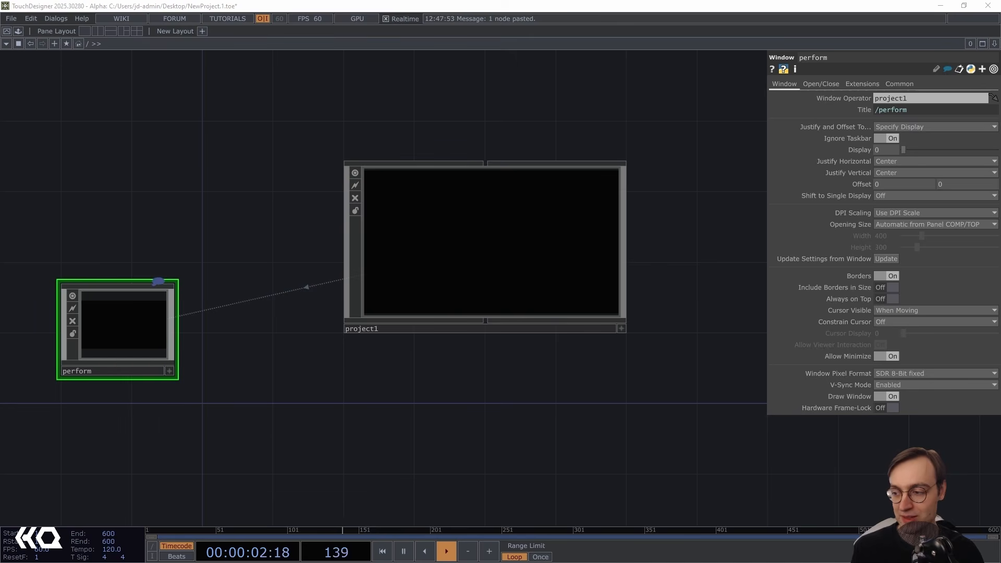
Follow the Window COMP link in the documentation and read its summary about /perform.
key(alt+Tab)
click(622, 265)
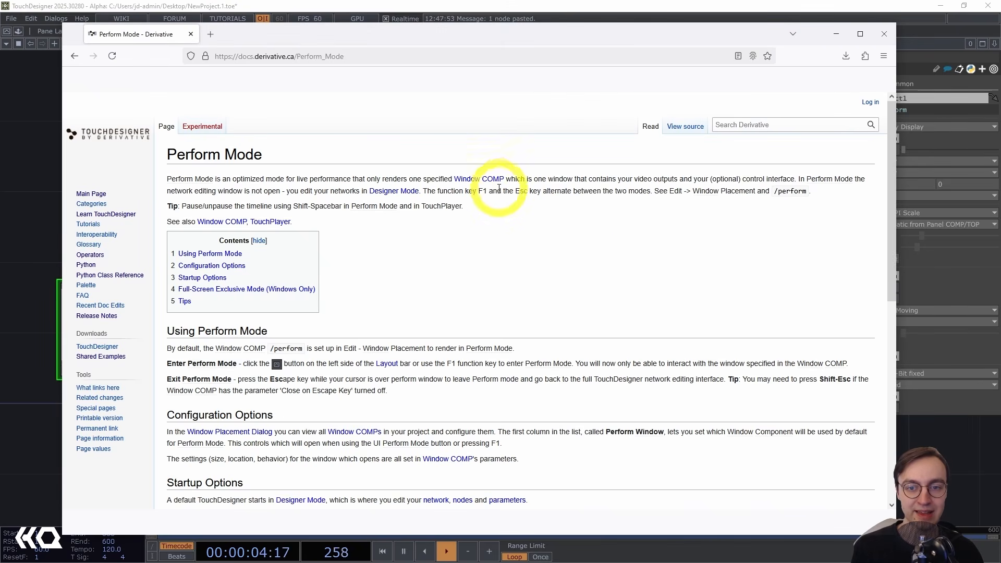
click(479, 179)
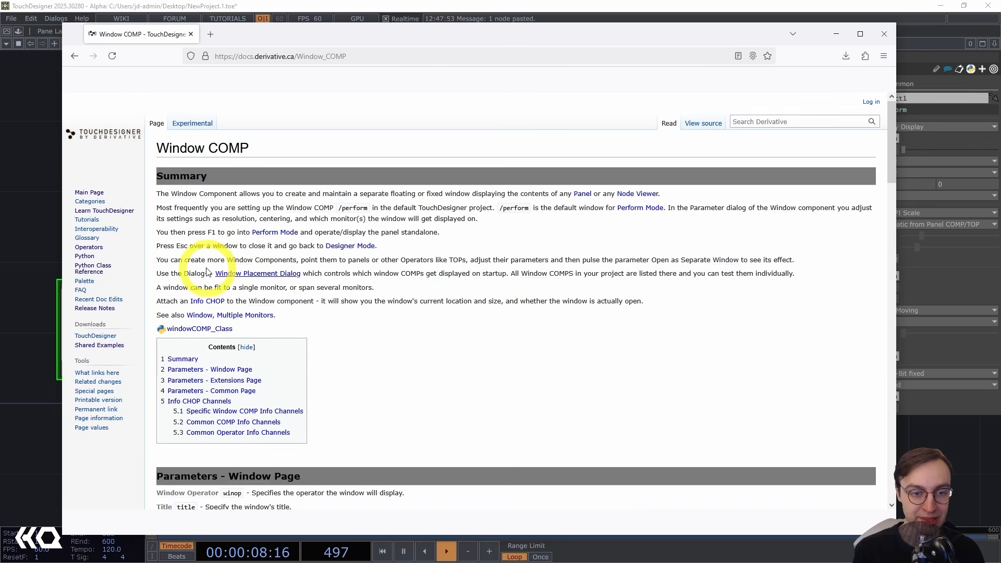
mouse_move(354, 208)
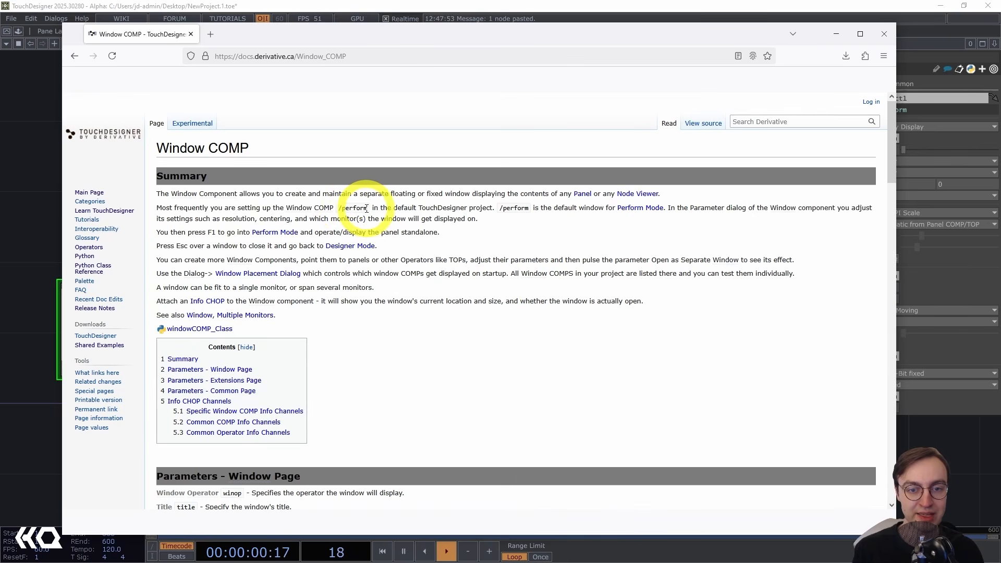
drag(367, 208, 338, 208)
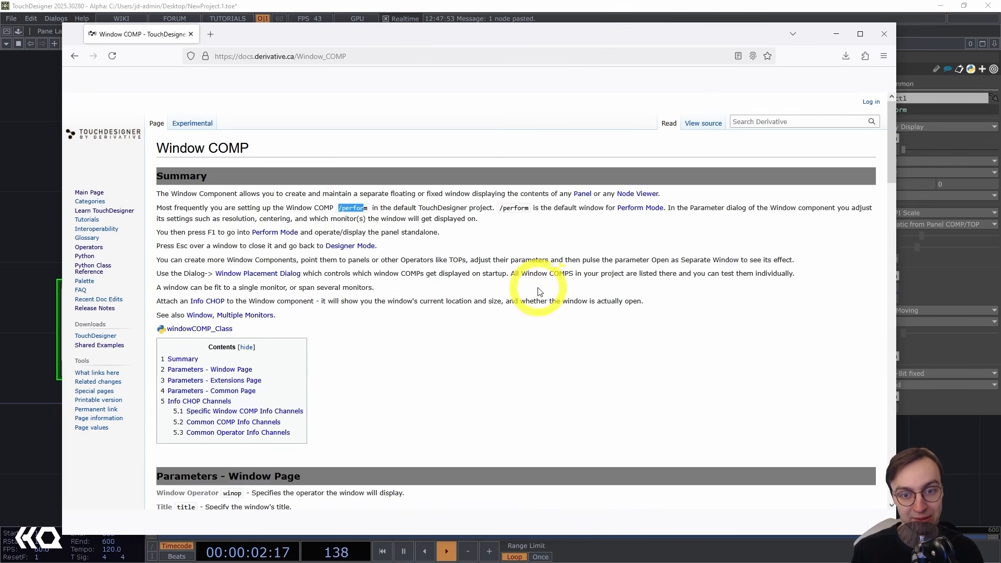
click(532, 236)
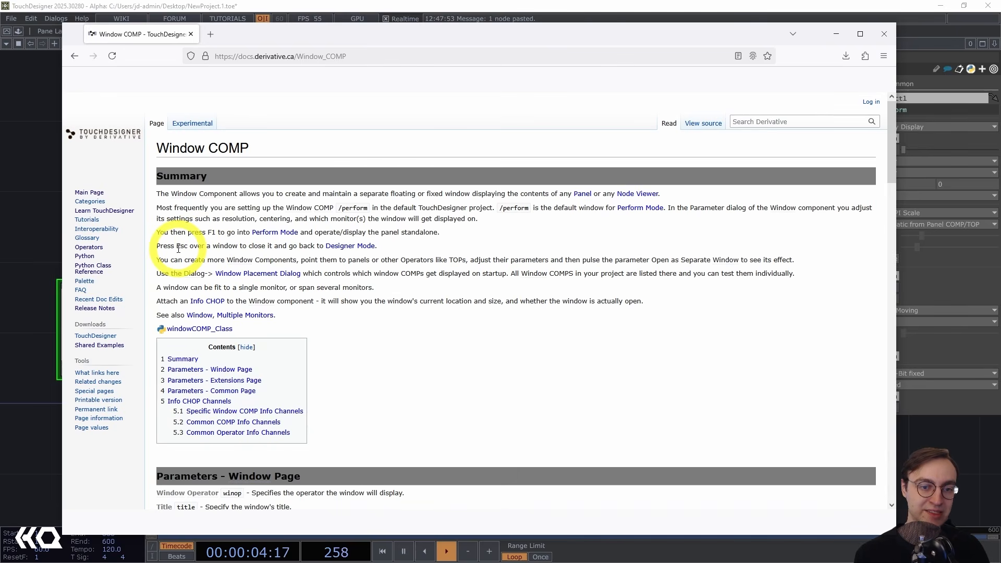
click(30, 169)
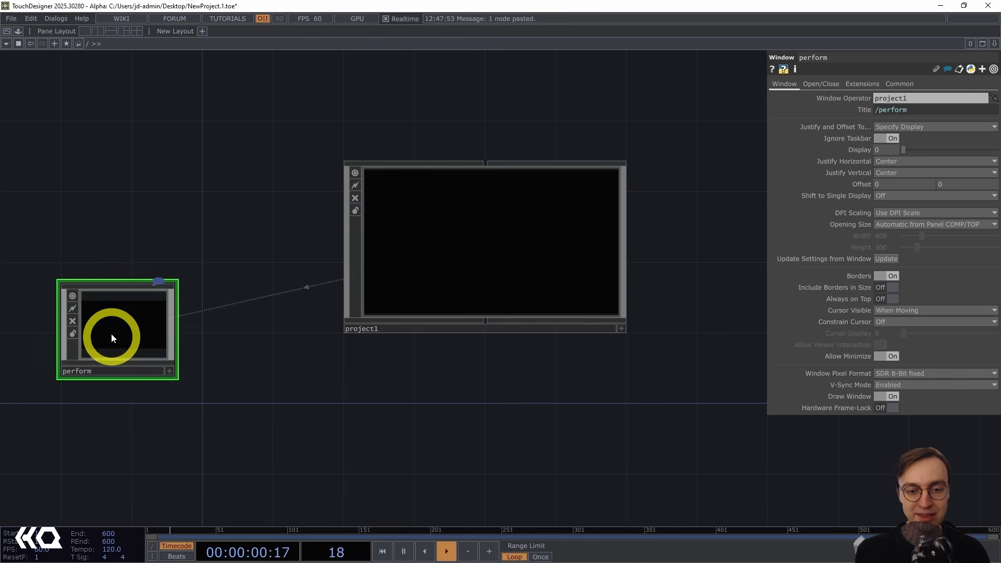
Select project1 and browse the COMP operator family in the OP Create dialog without adding anything.
click(524, 246)
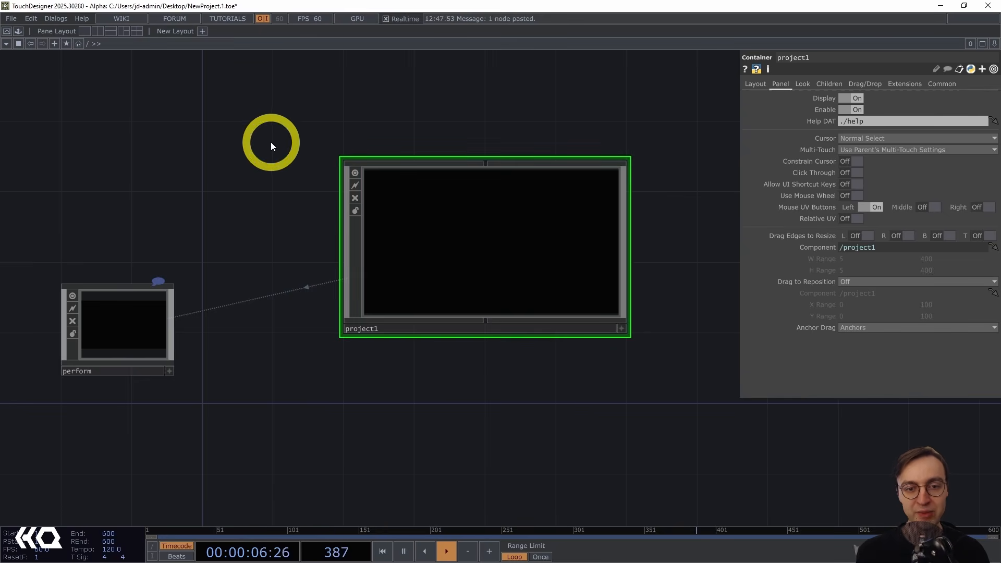
key(Tab)
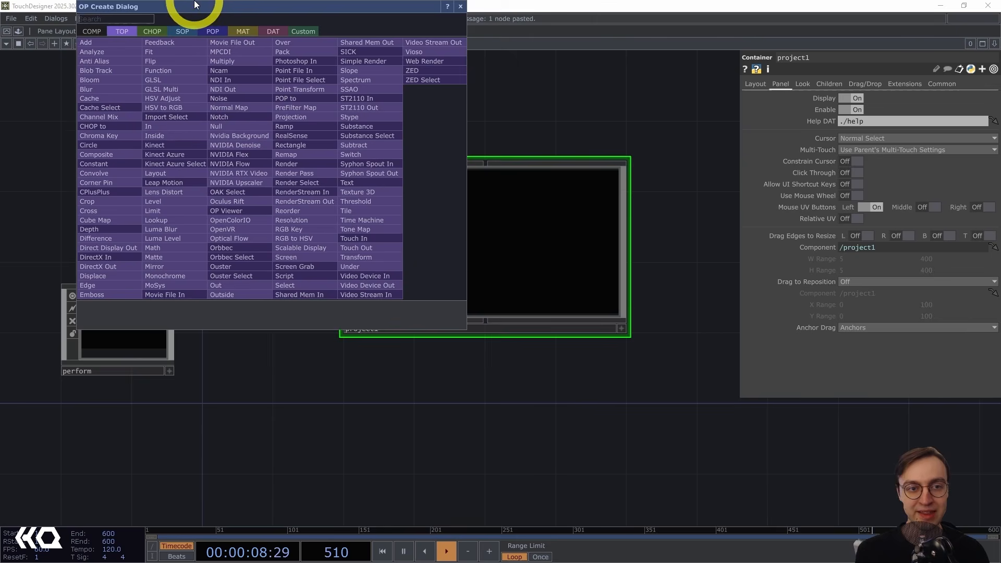
drag(196, 5, 343, 68)
click(239, 100)
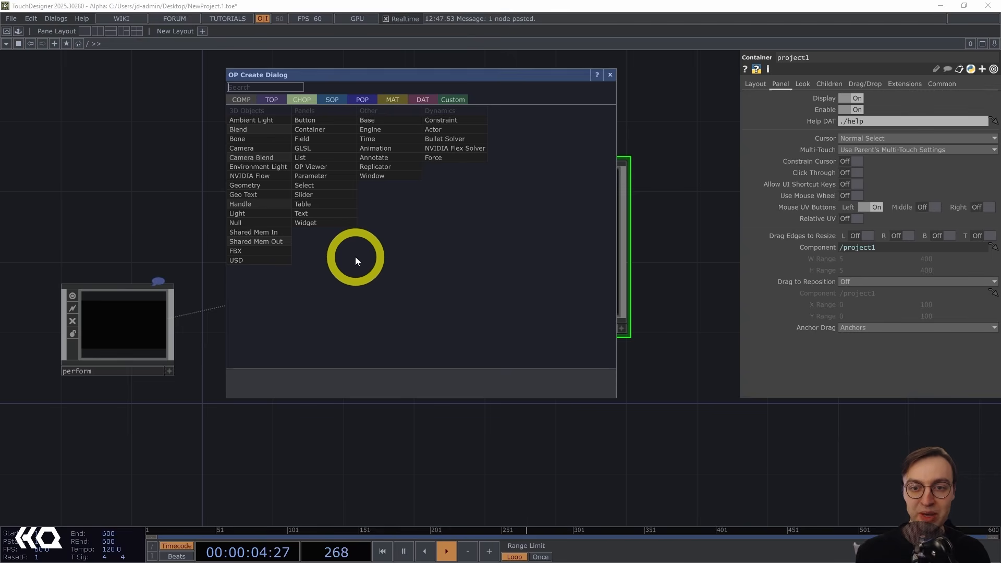
drag(509, 73, 387, 386)
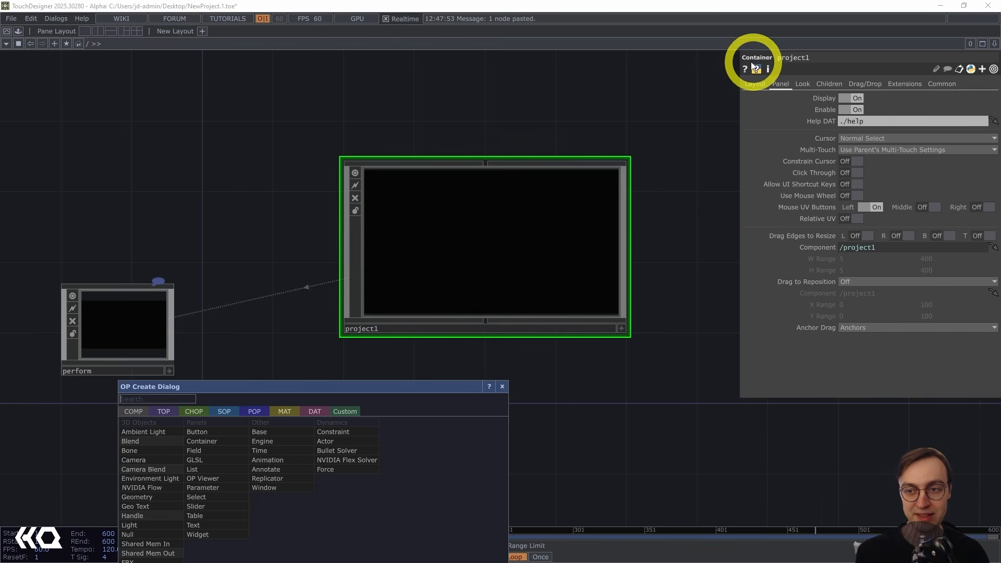
drag(389, 389, 572, 408)
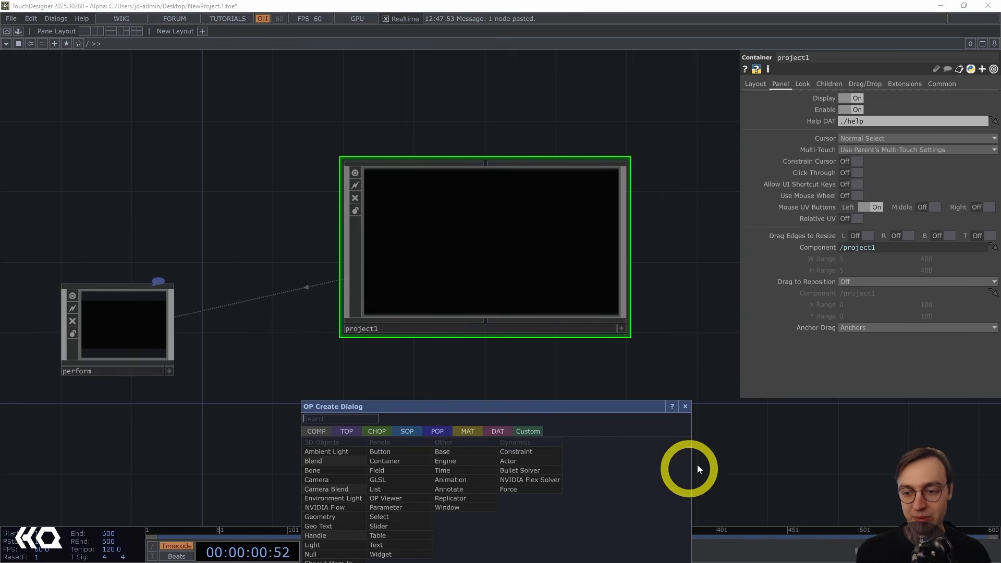
click(685, 406)
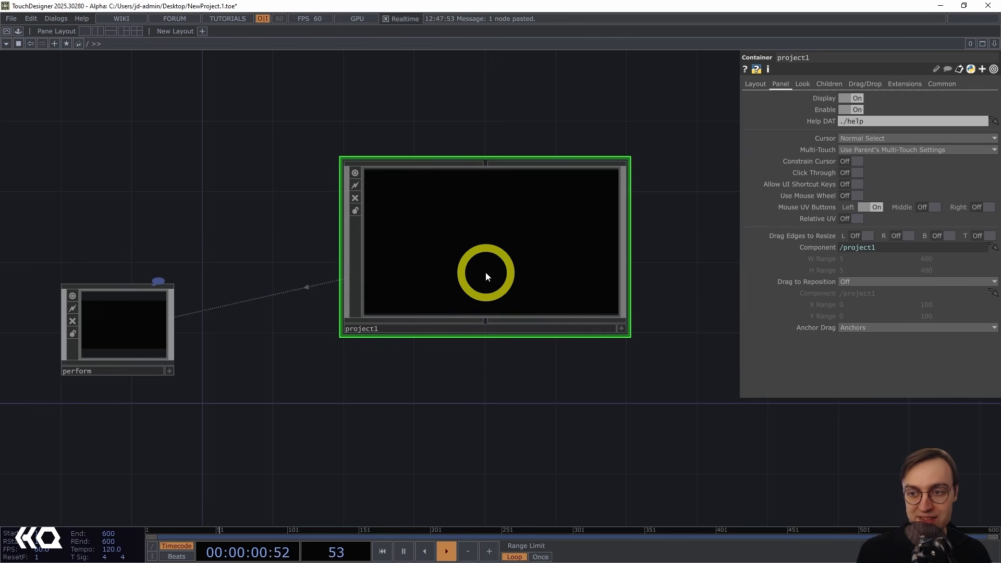
Check project1's Background TOP ./out1, then append an Out TOP after null1 inside project1 and return to the root network.
click(802, 84)
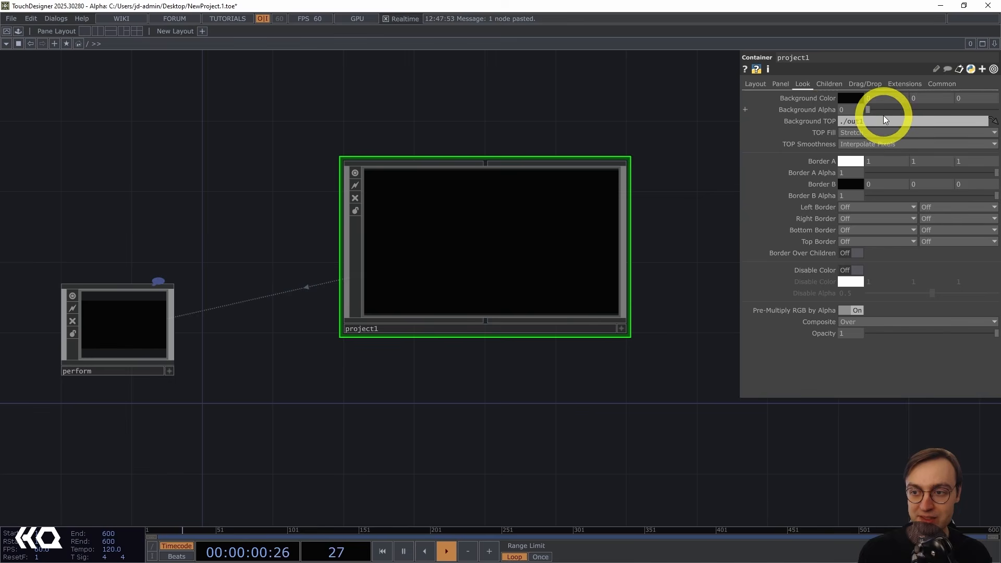
drag(881, 120, 828, 121)
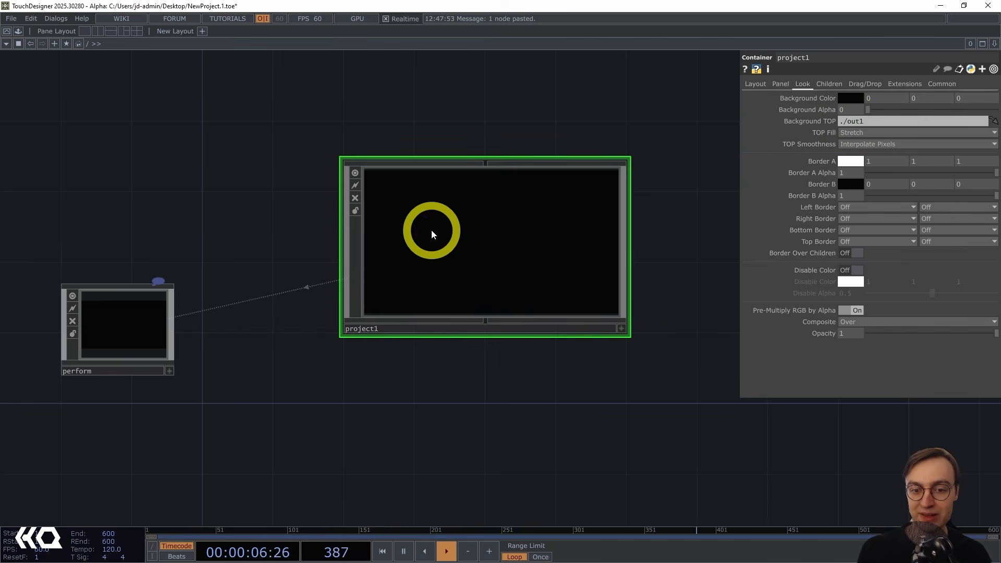
key(i)
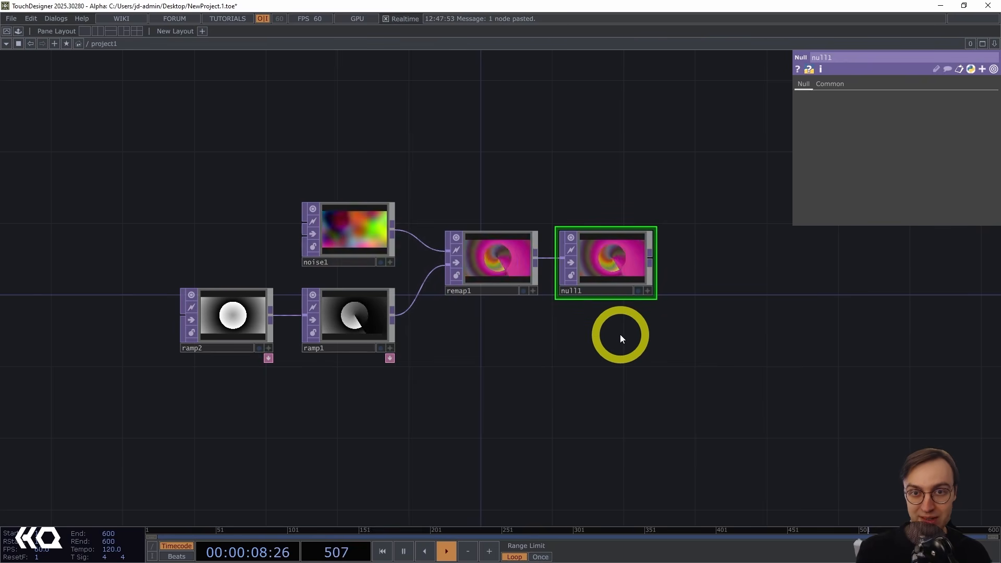
drag(620, 334, 482, 325)
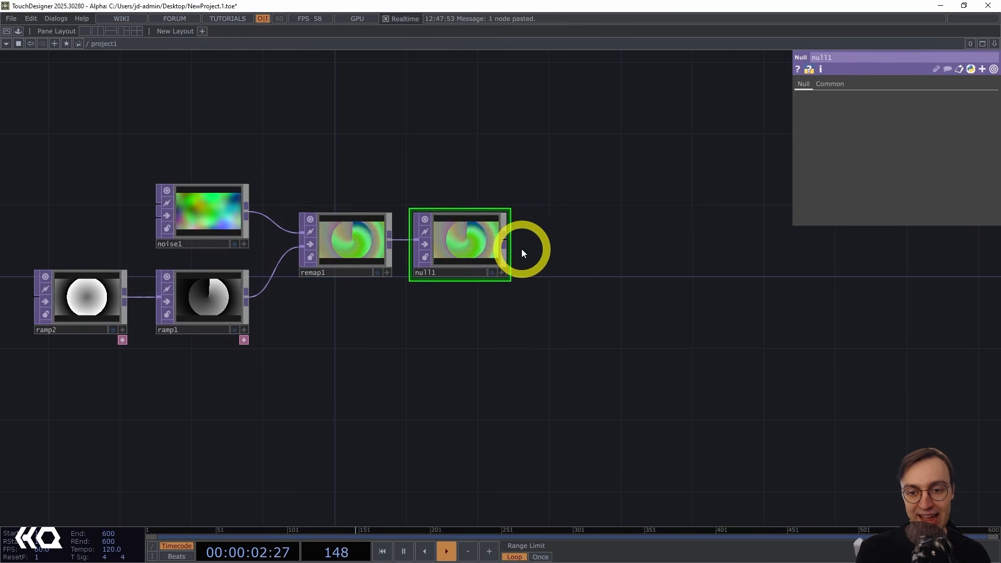
right_click(507, 238)
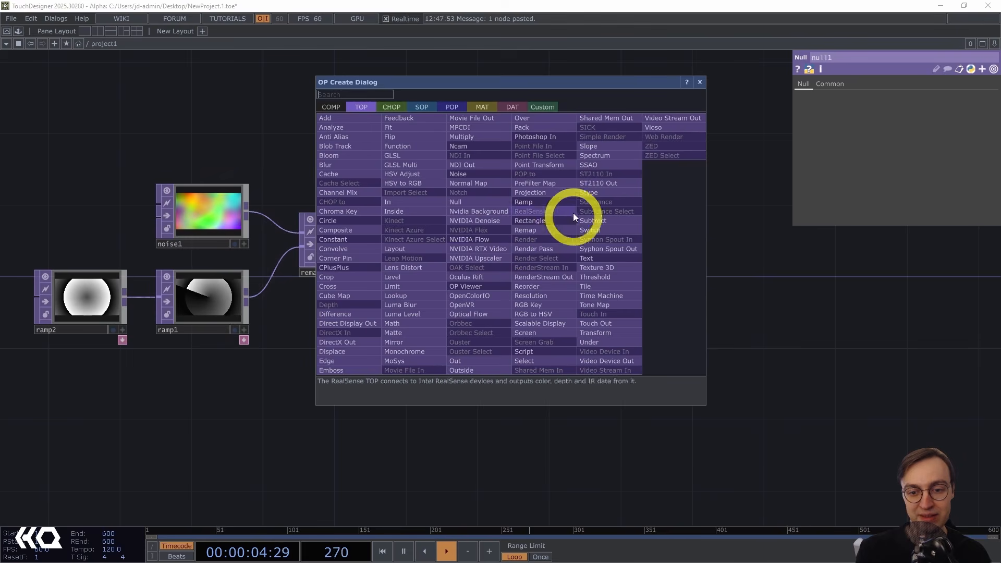
click(475, 361)
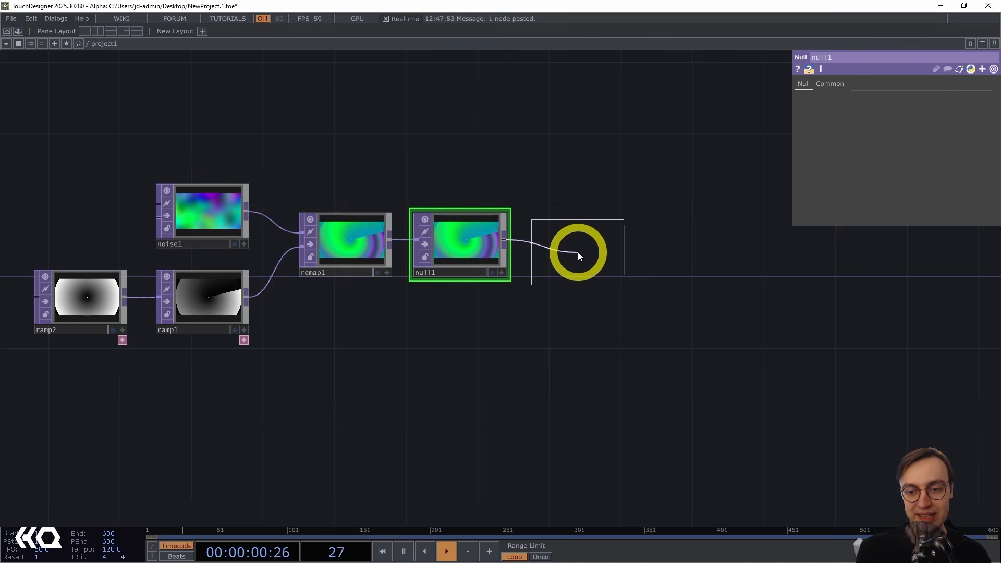
click(578, 248)
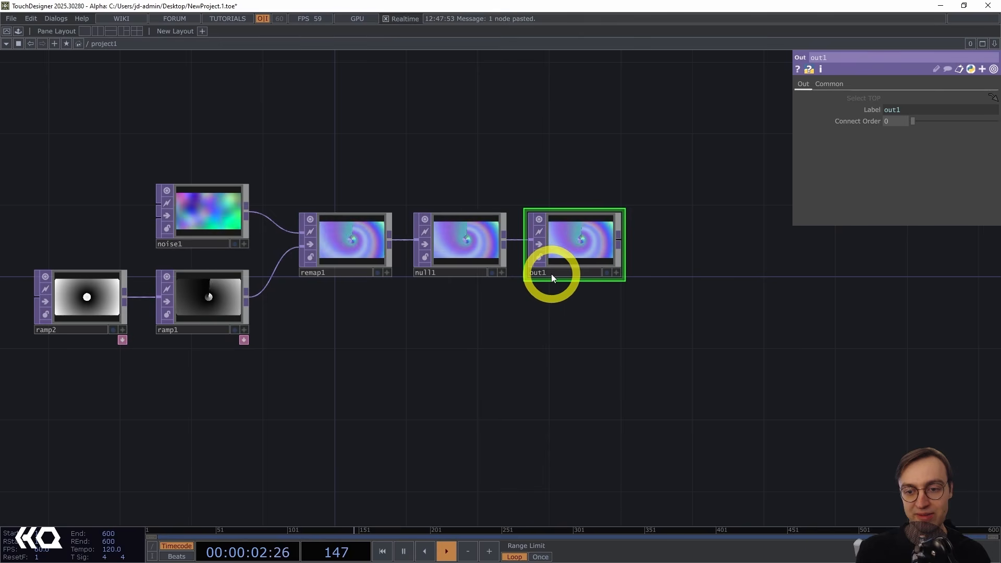
drag(450, 332, 544, 325)
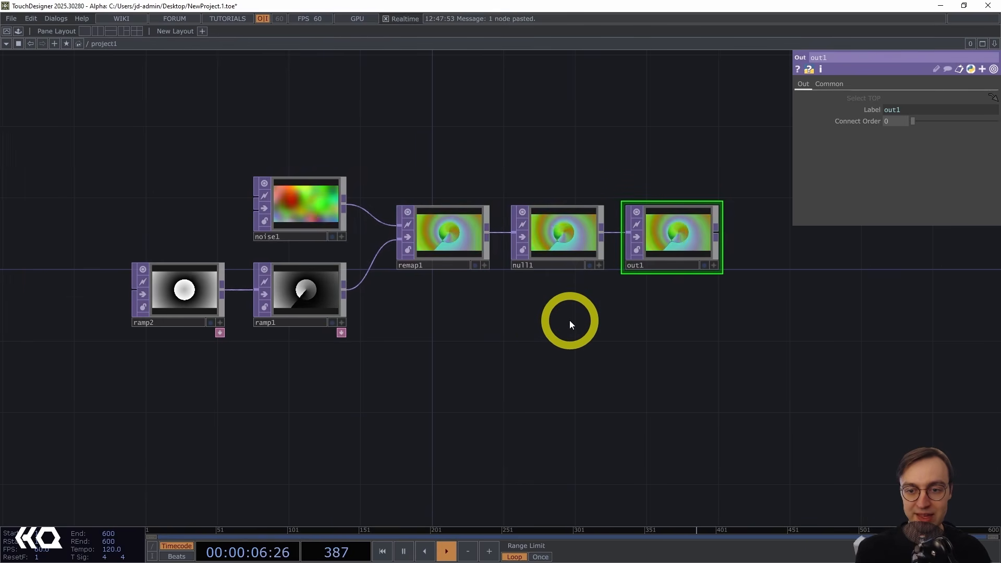
key(u)
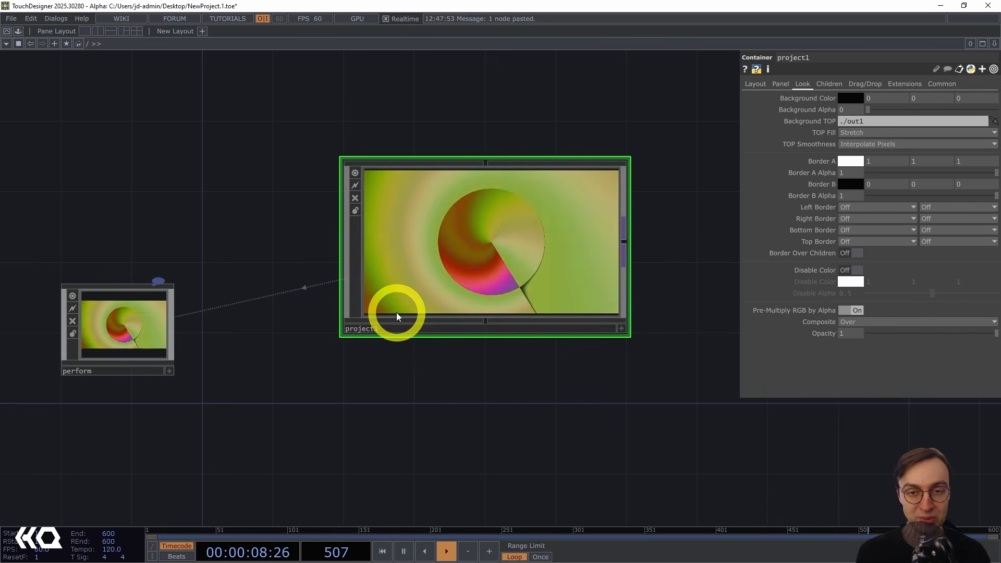
Go inside project1 to view its network ending in out1, then return to the root network.
key(i)
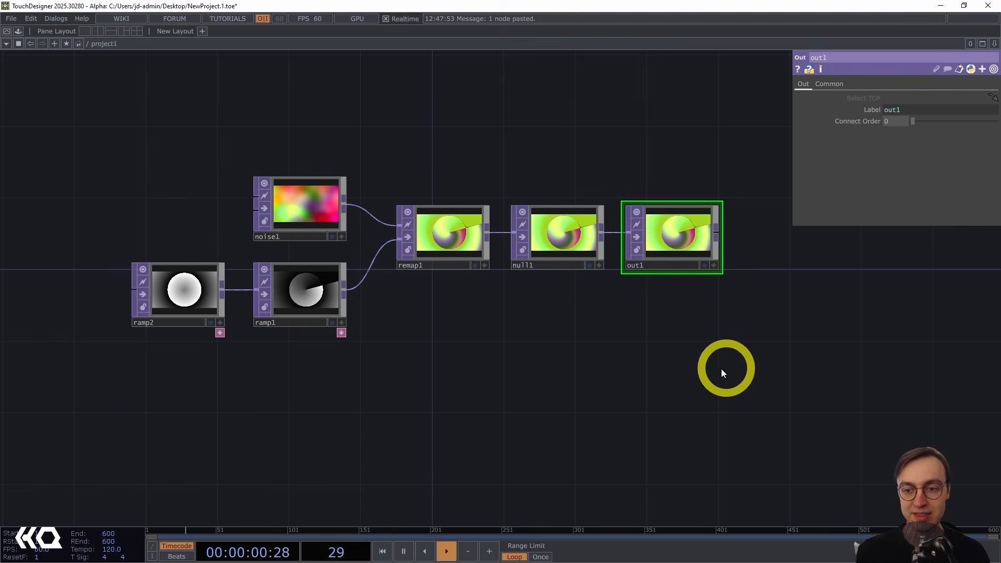
drag(721, 369, 675, 377)
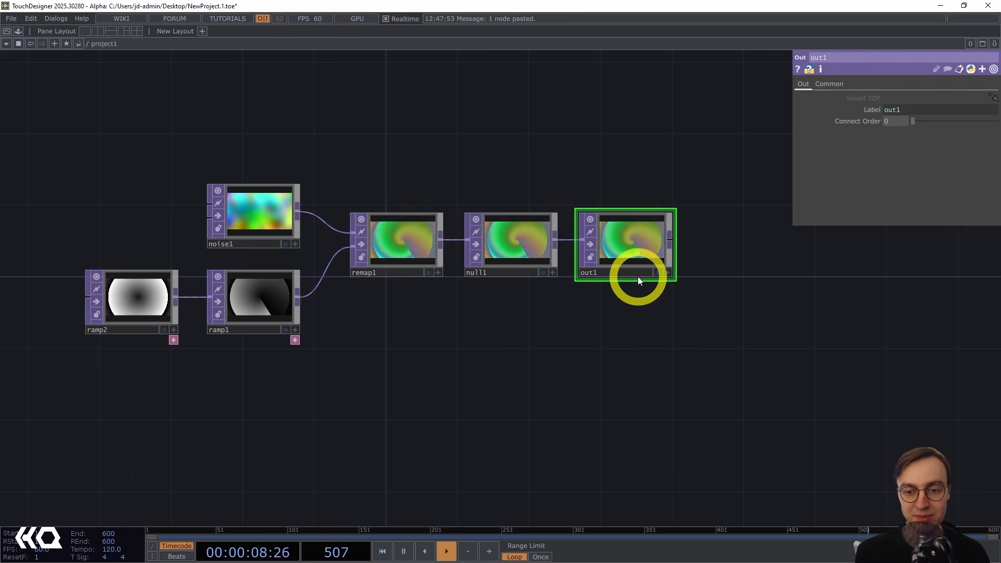
key(u)
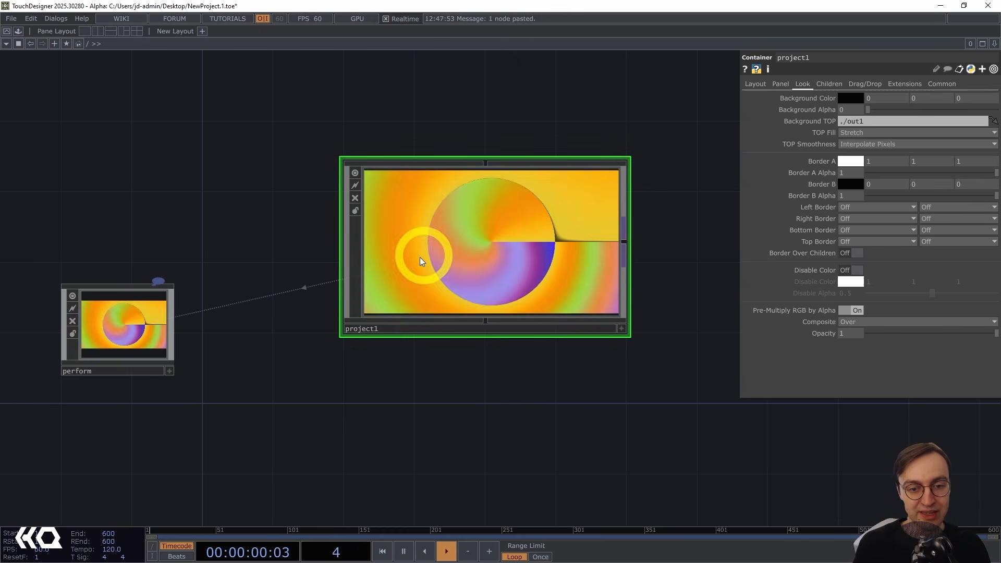
Select the perform Window COMP and enter Perform Mode twice to preview the output window, exiting each time.
click(104, 332)
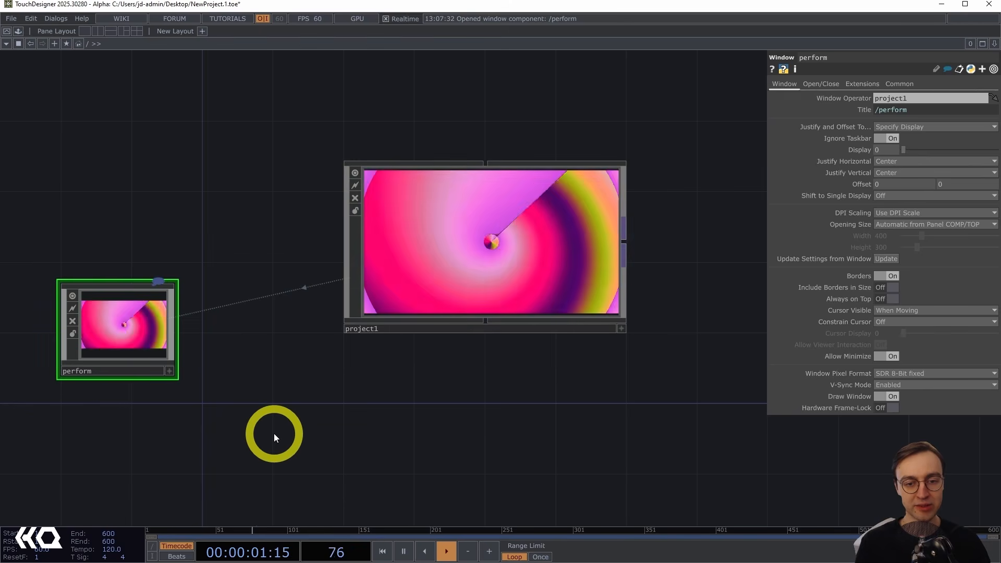
key(F1)
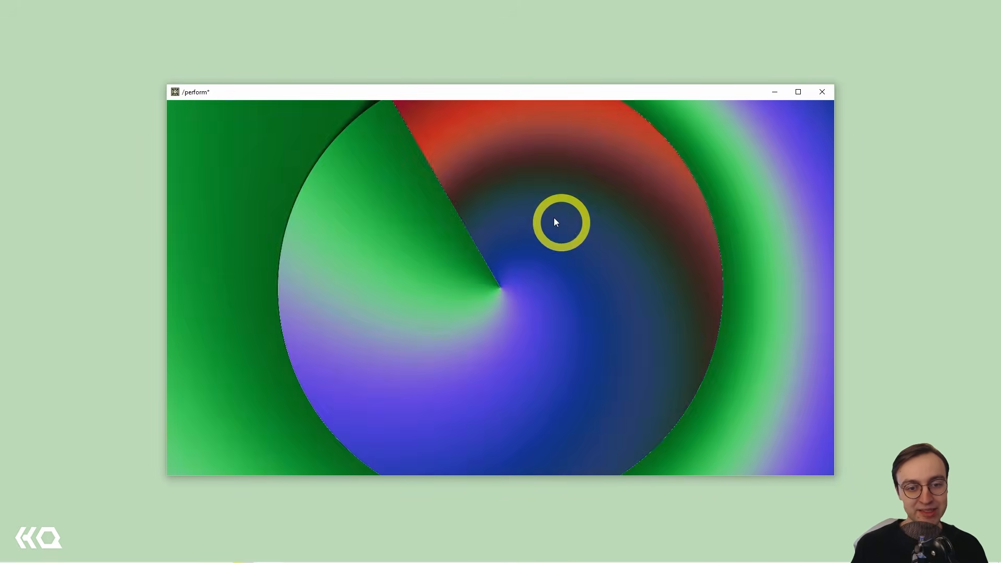
key(Escape)
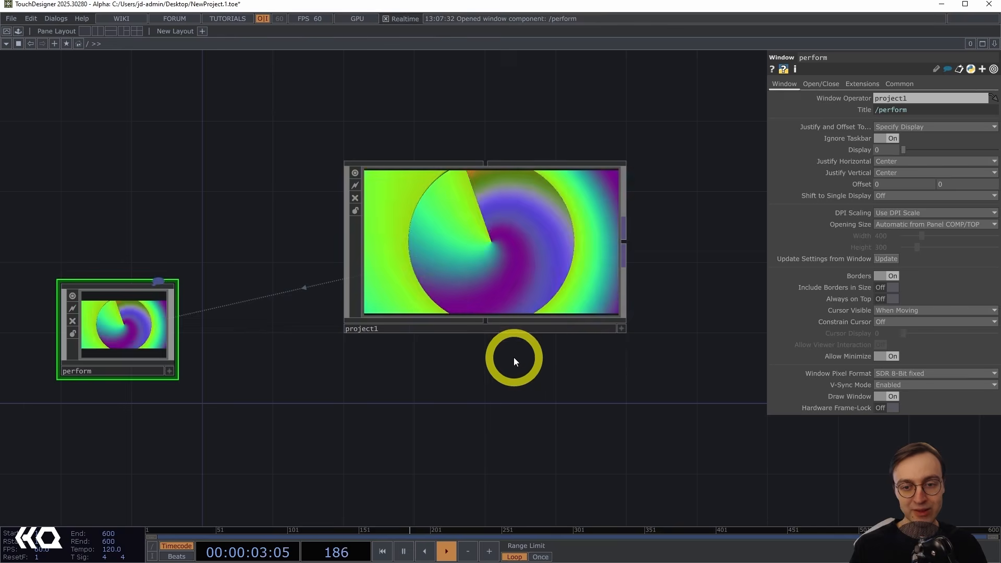
key(F1)
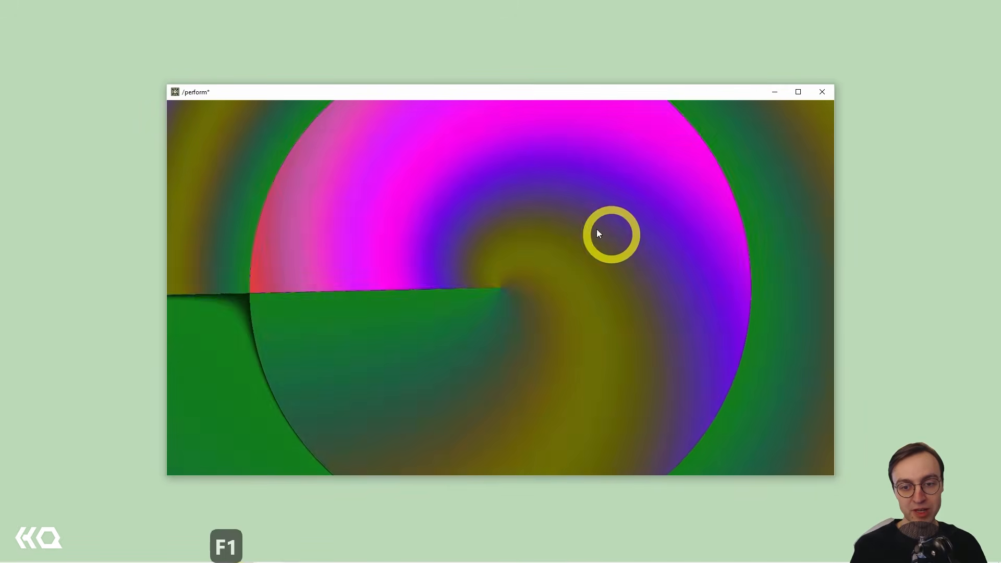
key(Escape)
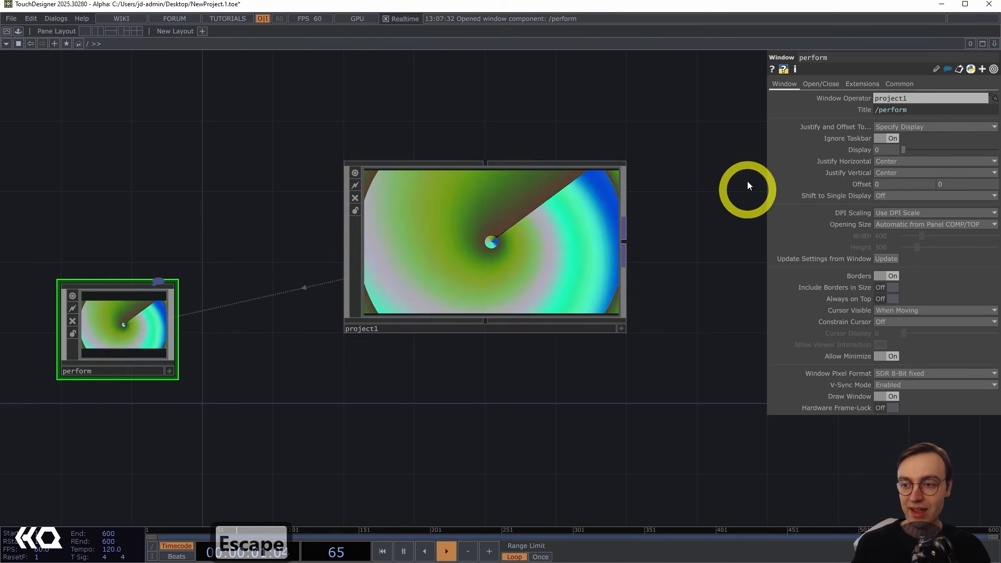
Set the perform window's Display to 1 and test it in Perform Mode.
drag(889, 149, 854, 153)
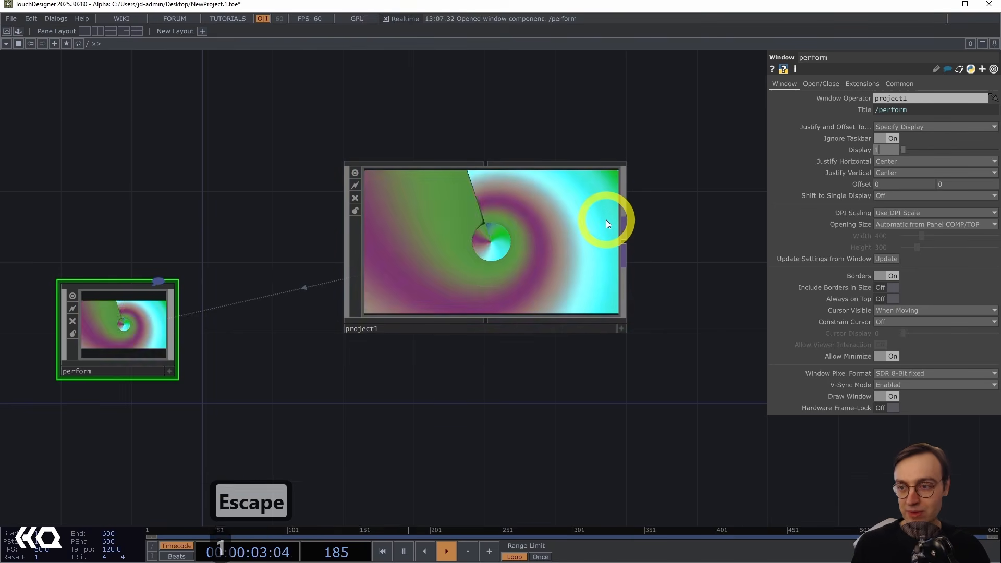
text(1)
key(Return)
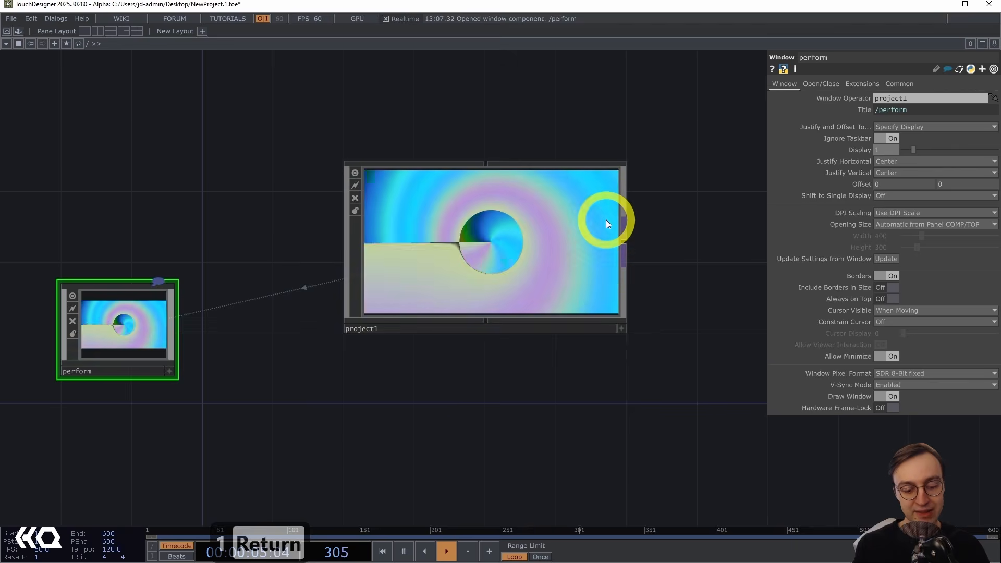
key(F1)
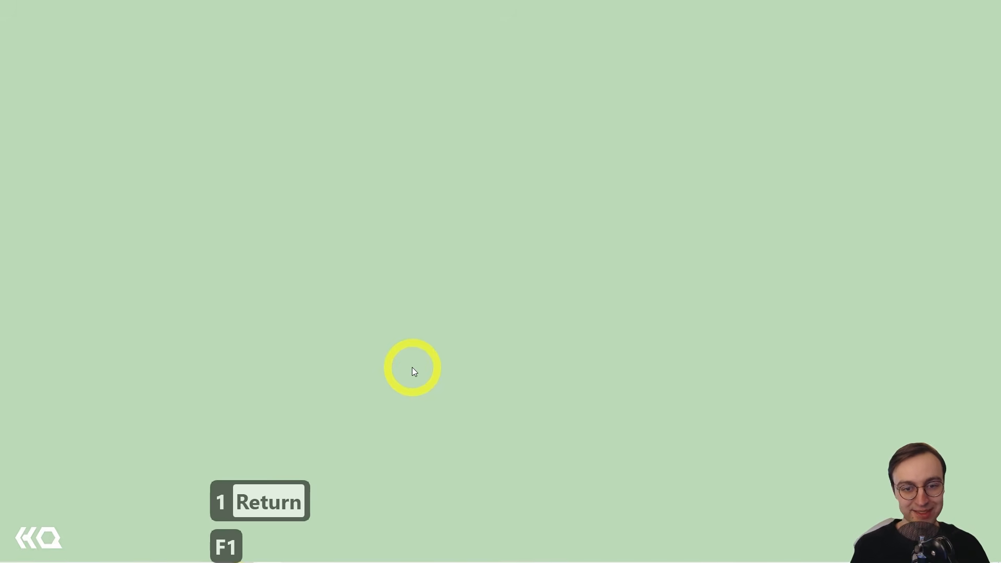
key(Escape)
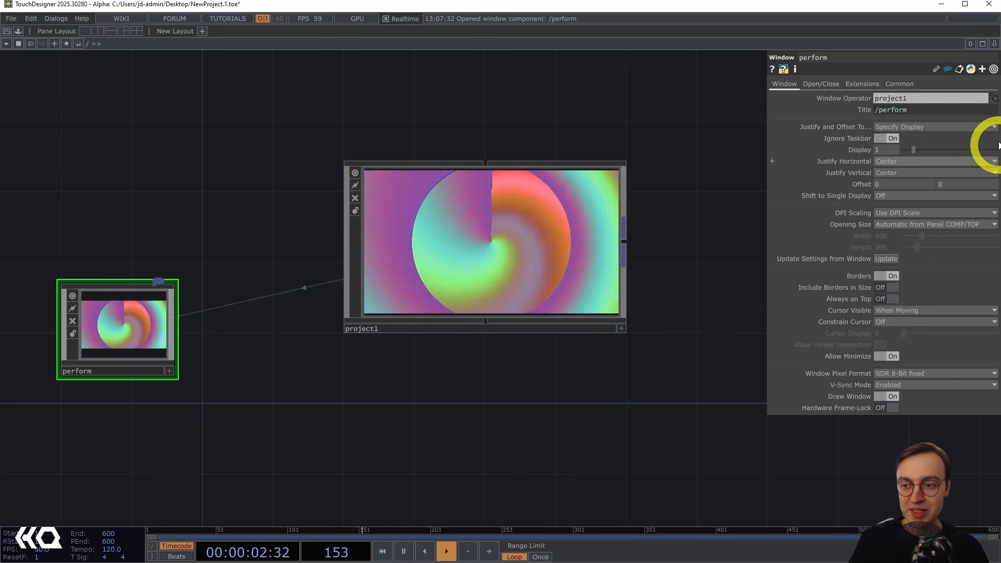
Set the perform window's Display to 0 and preview it again in Perform Mode.
click(887, 151)
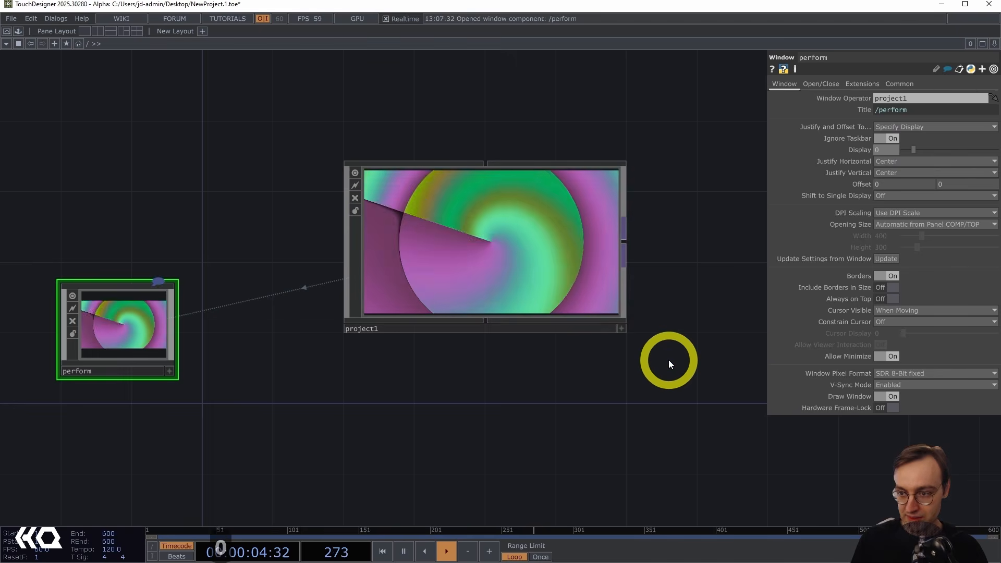
text(0)
key(Return)
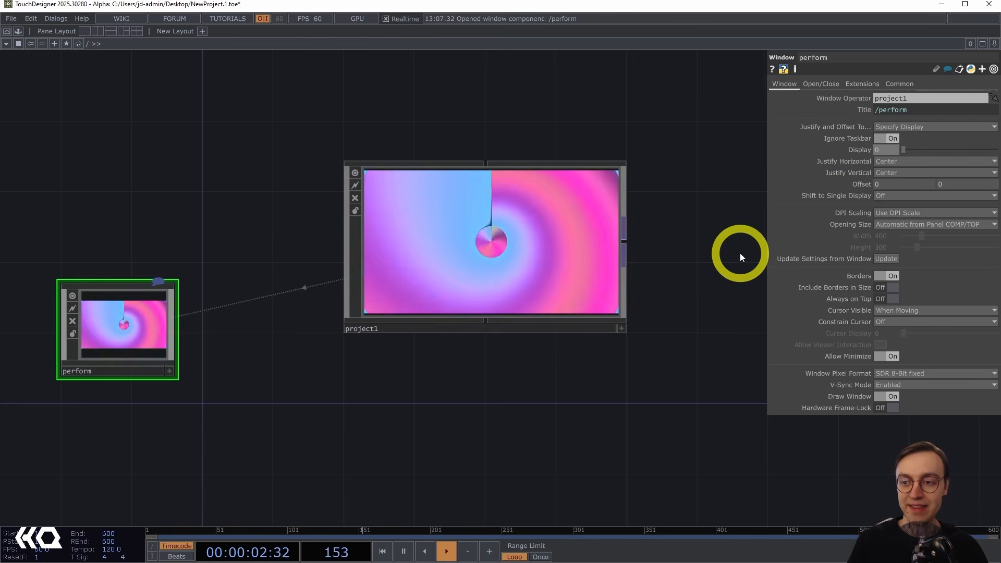
key(F1)
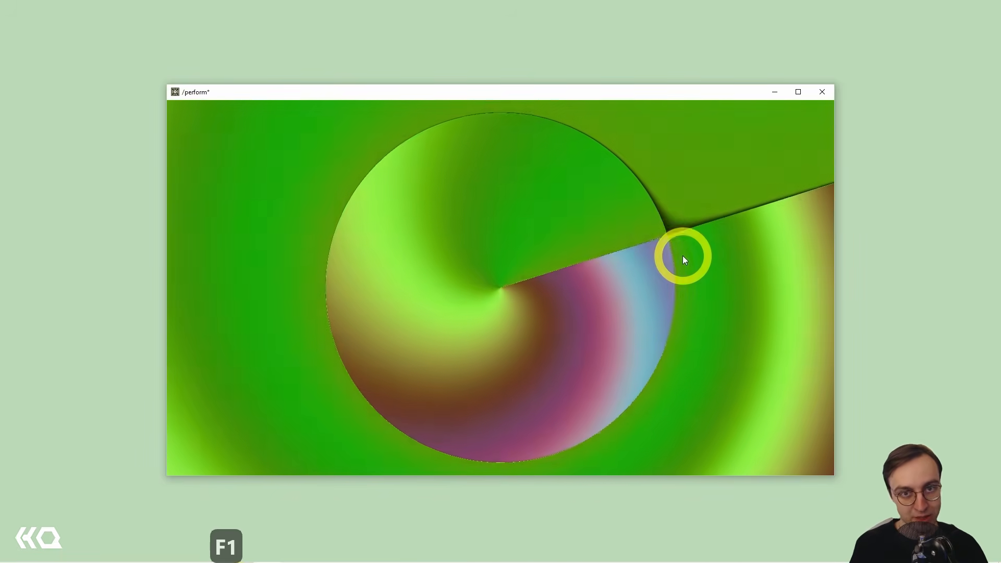
key(Escape)
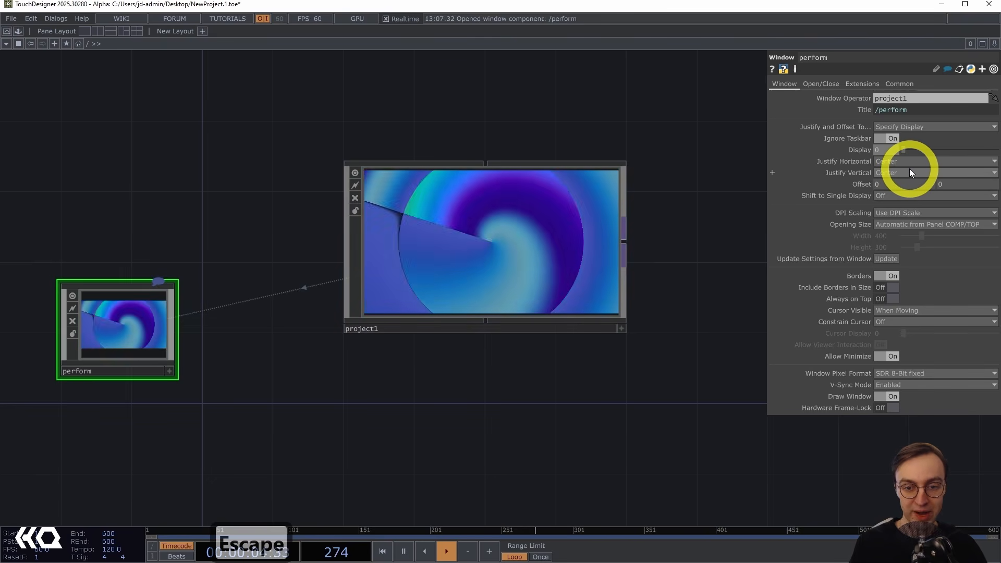
Set Justify Horizontal to Left and Justify Vertical to Top, then preview the window in Perform Mode.
click(900, 173)
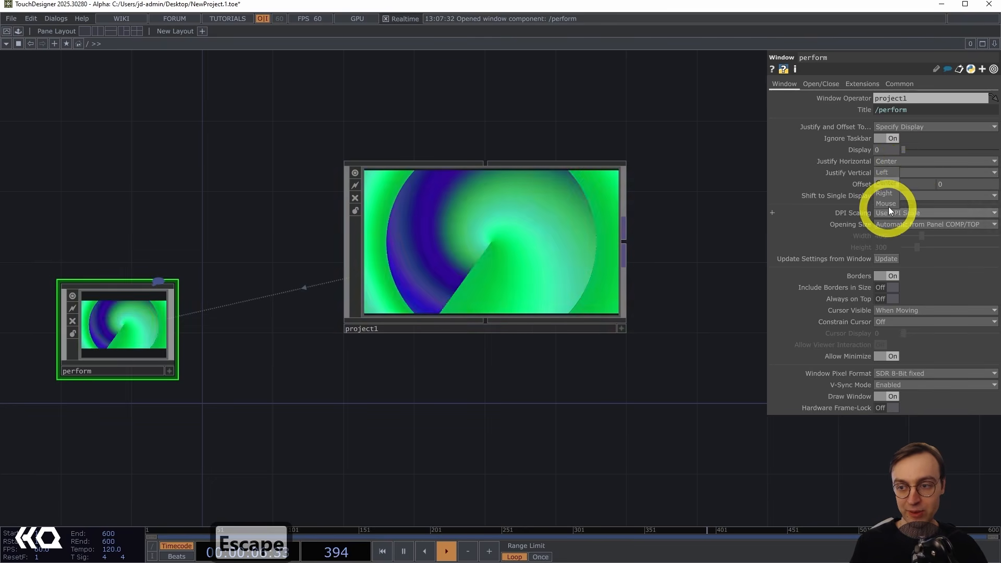
click(889, 173)
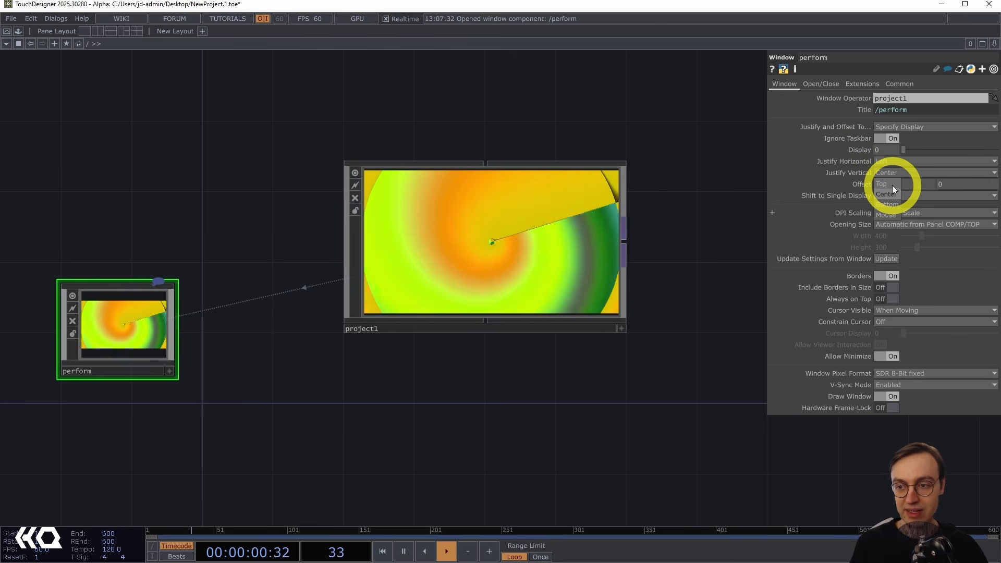
click(892, 185)
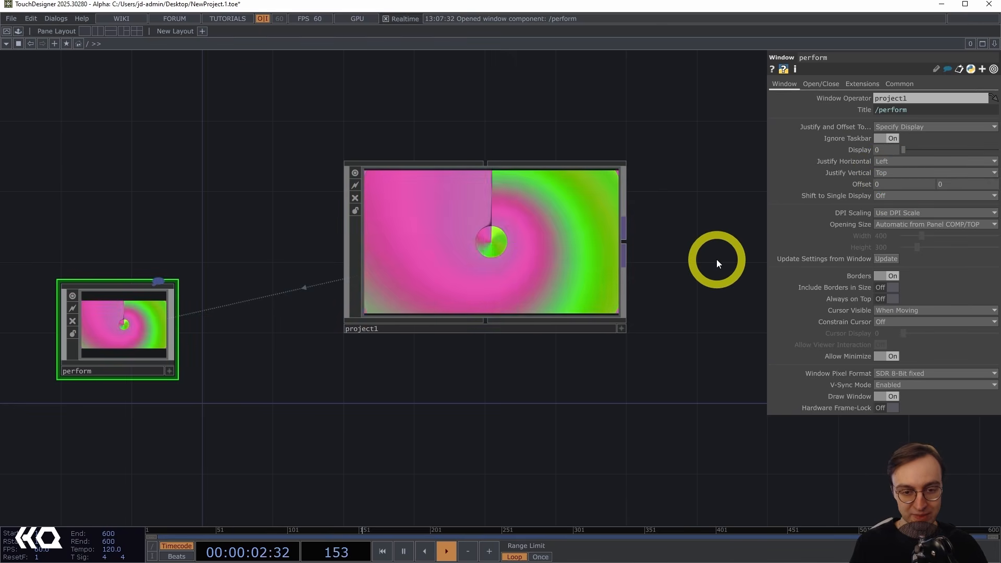
key(F1)
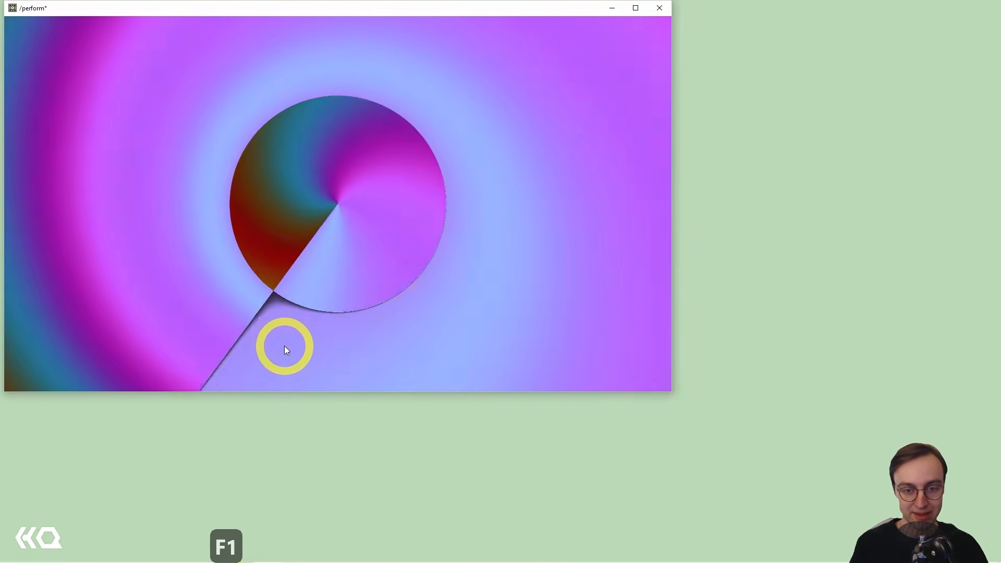
key(Escape)
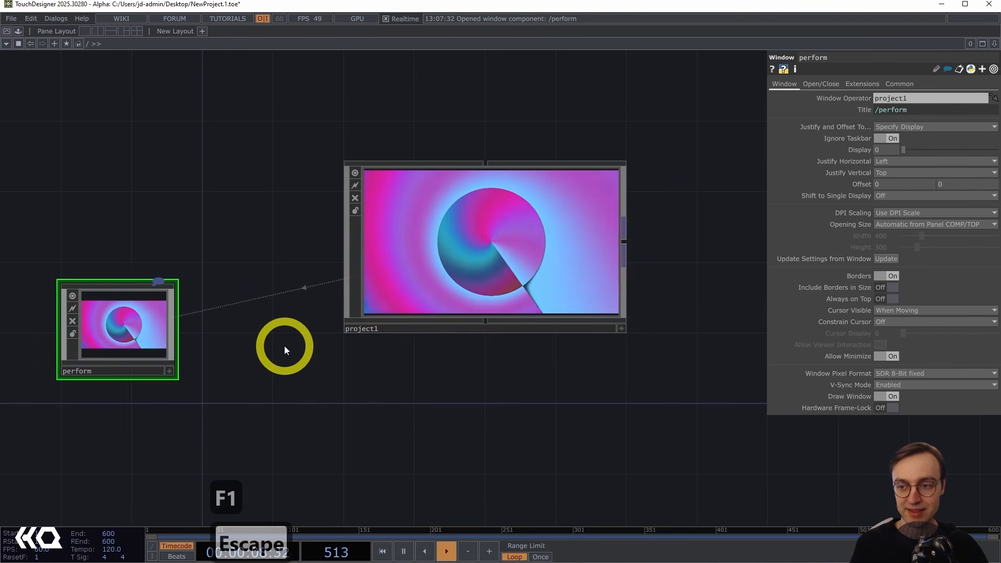
Set Justify Horizontal and Justify Vertical to Center and preview the window in Perform Mode.
click(902, 161)
click(886, 183)
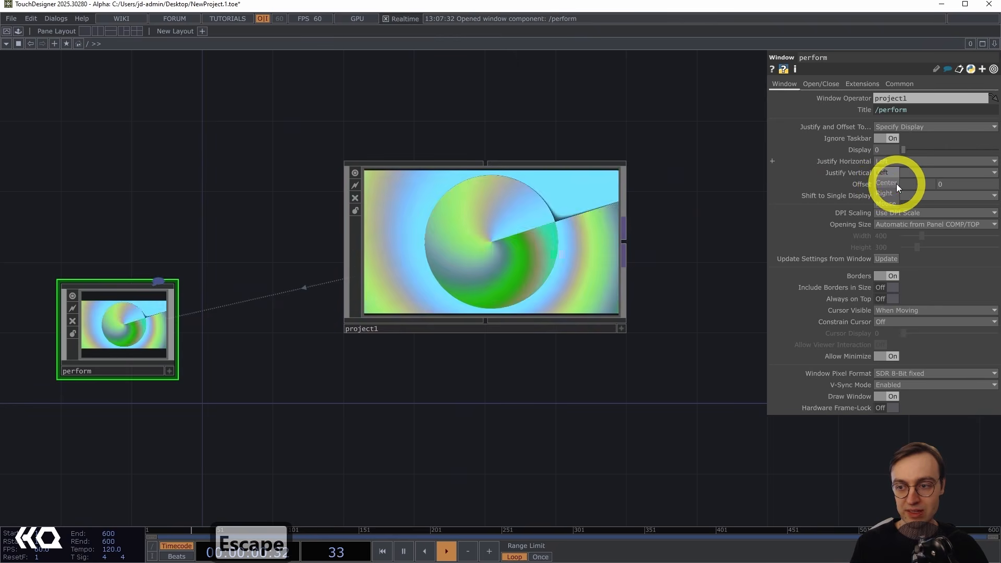
click(840, 173)
click(899, 196)
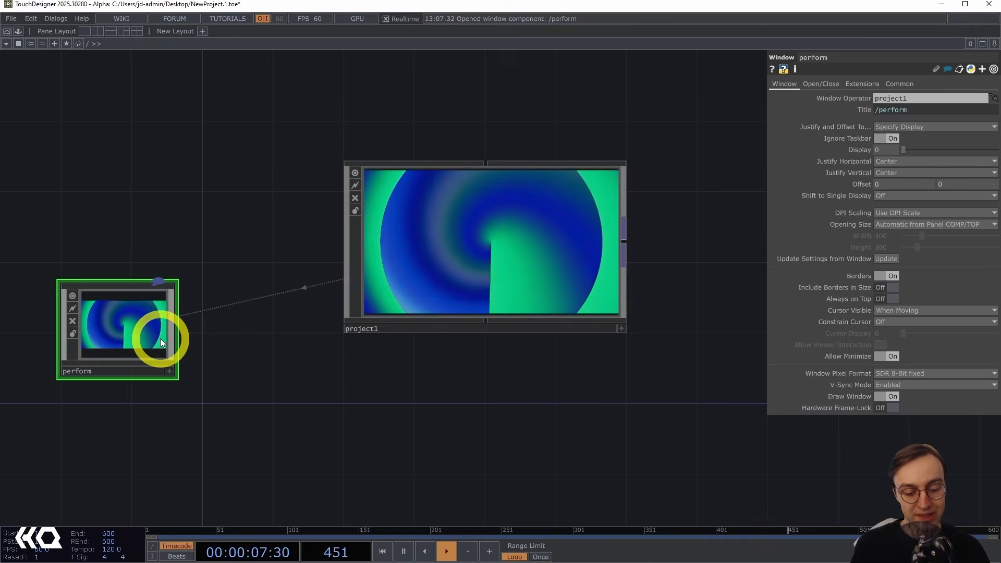
key(F1)
key(Escape)
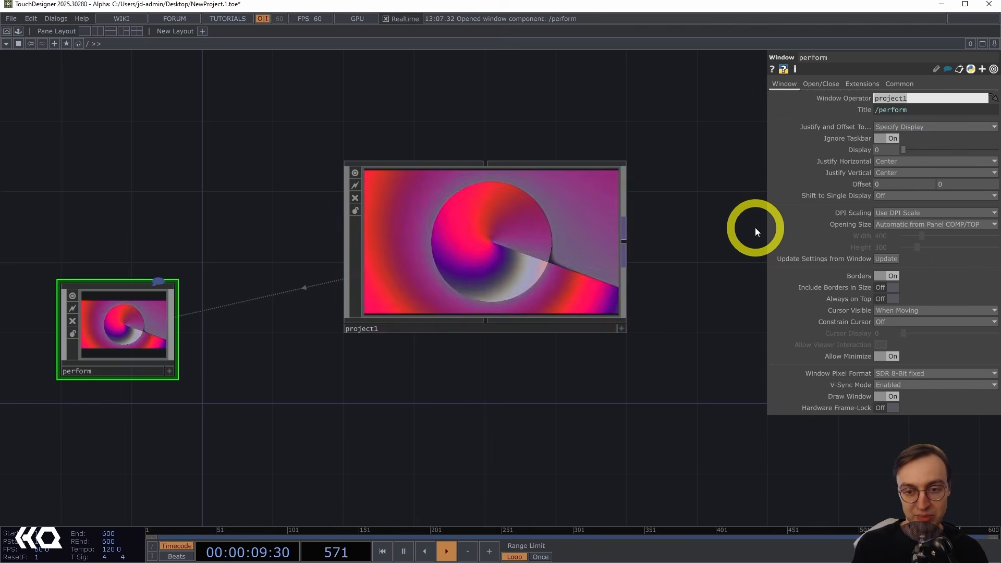
Clear the perform window's Window Operator, preview Perform Mode, then undo the change.
key(BackSpace)
key(Return)
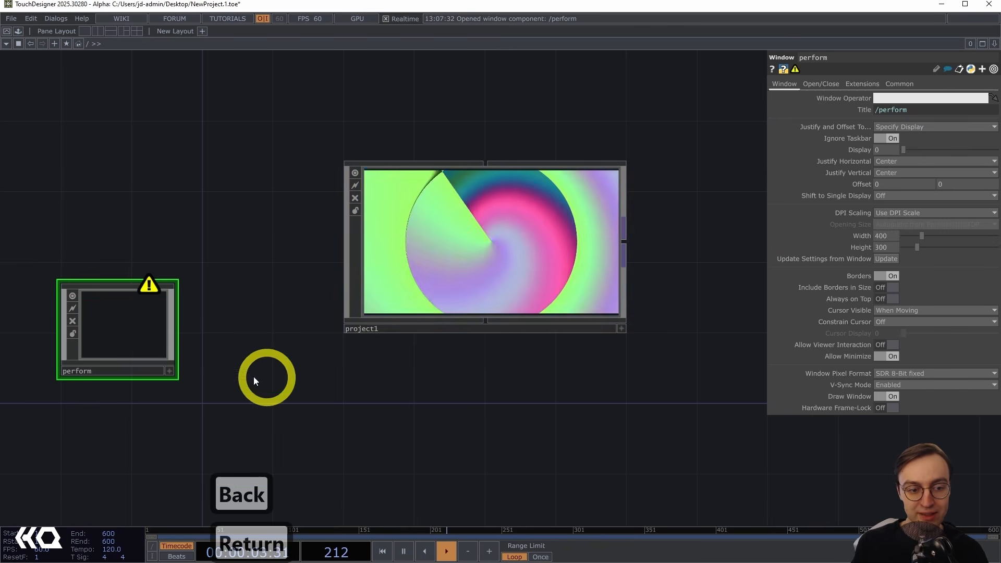
key(F1)
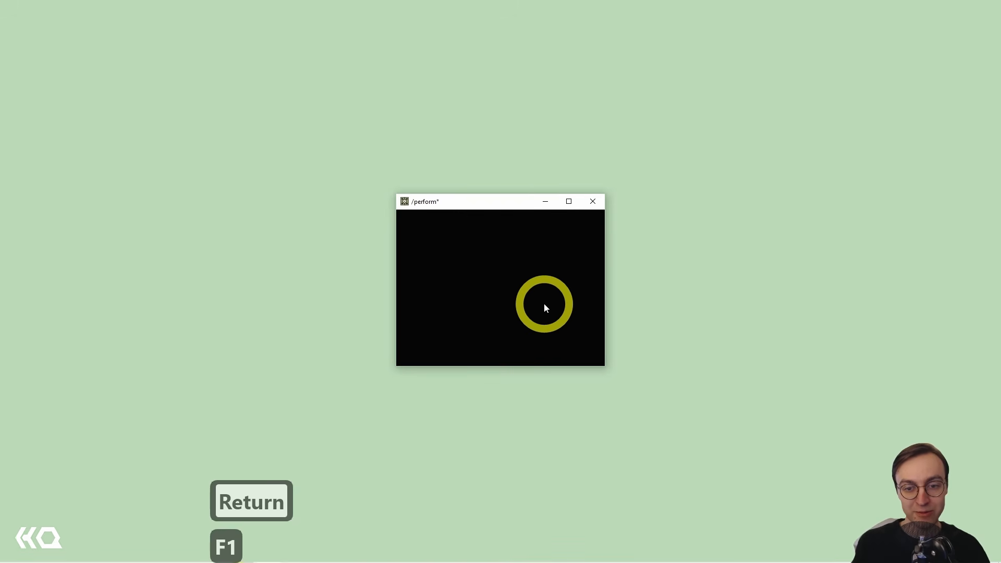
key(Escape)
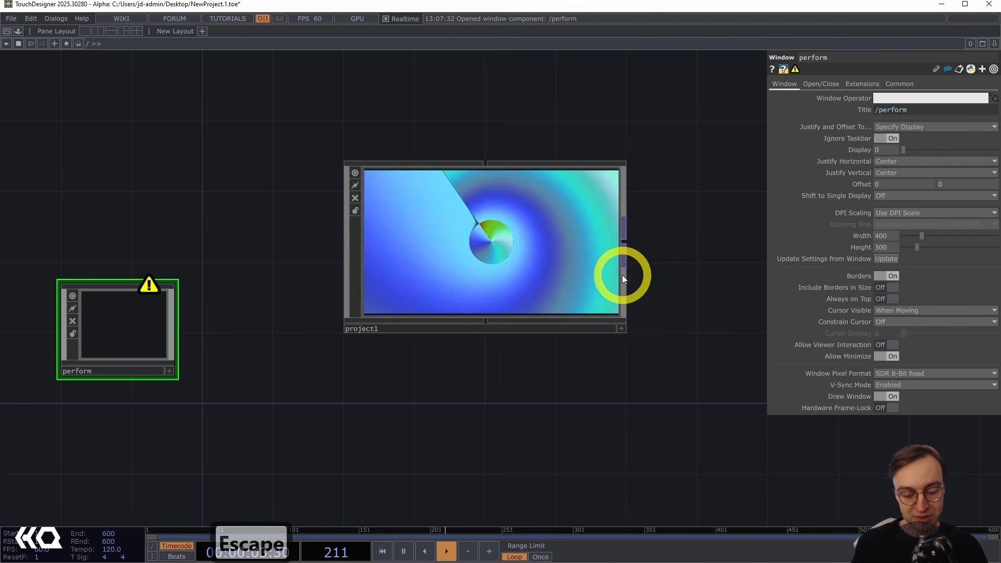
key(ctrl+z)
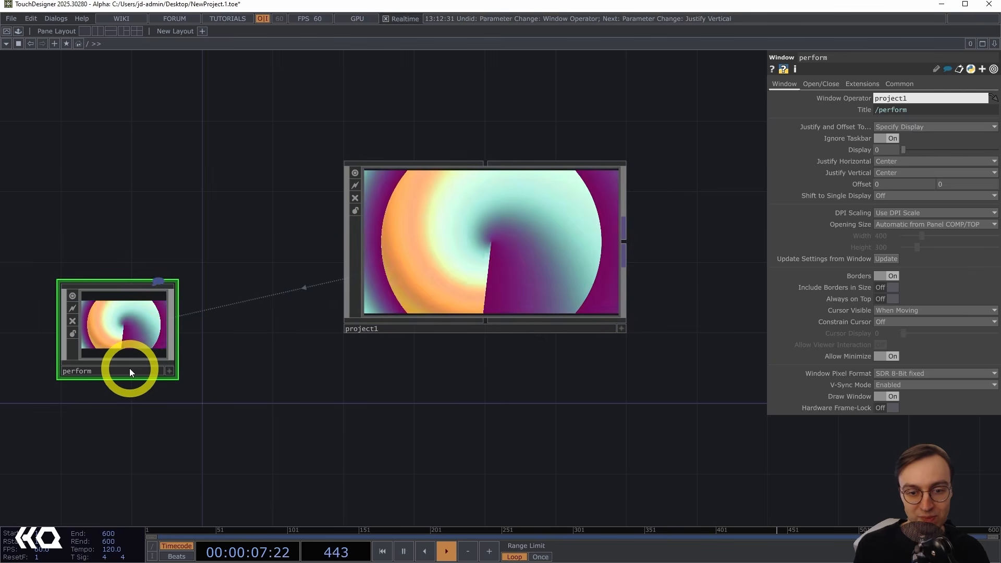
Set project1's layout width to 1920 and height to 1080, then reselect the perform Window COMP.
click(487, 243)
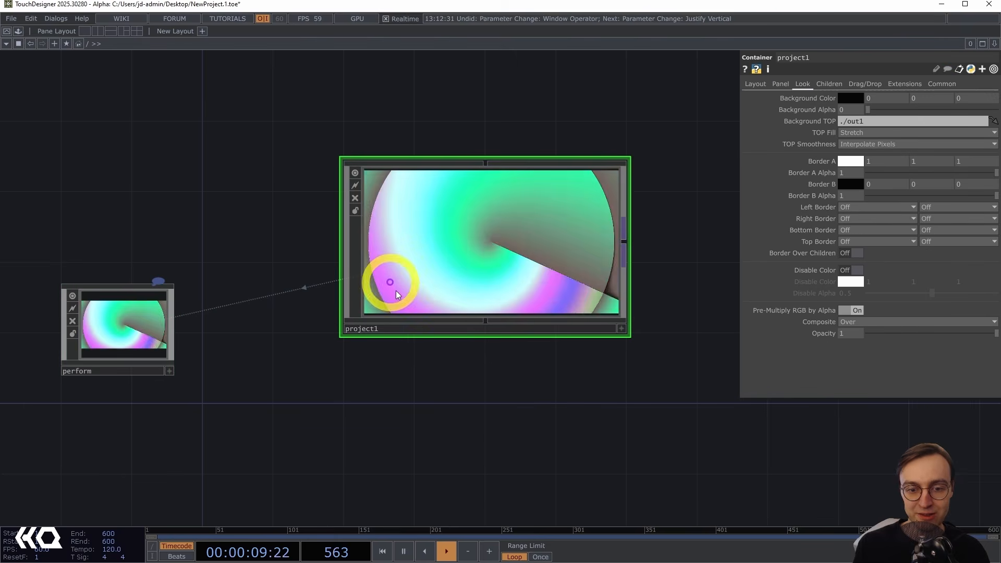
click(757, 84)
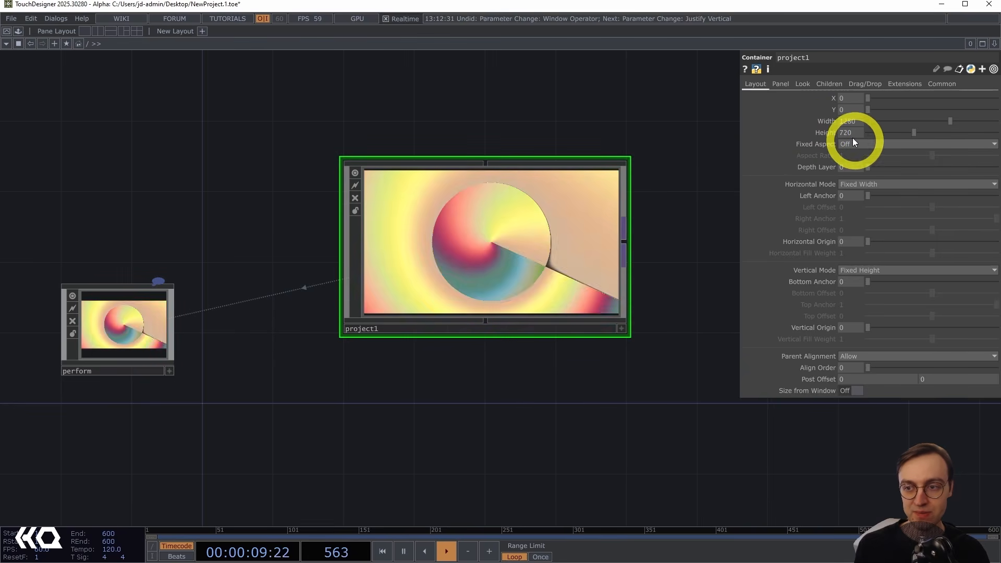
click(849, 124)
click(631, 318)
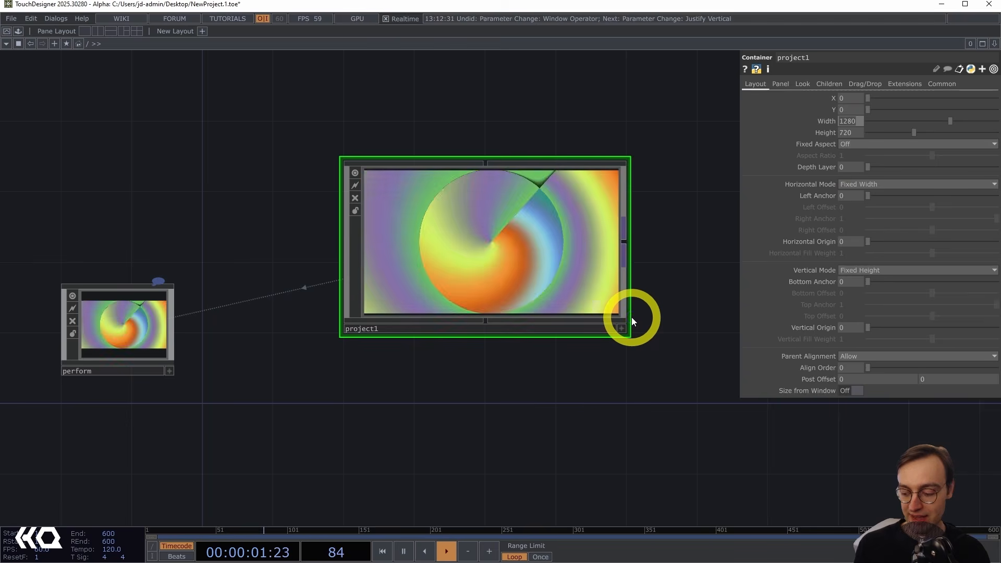
text(1920)
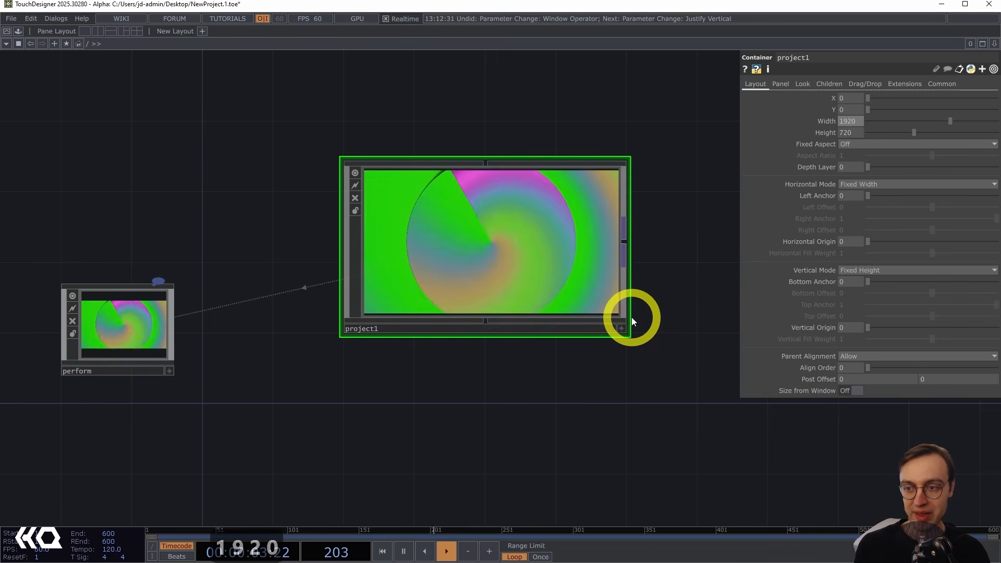
key(Tab)
text(1080)
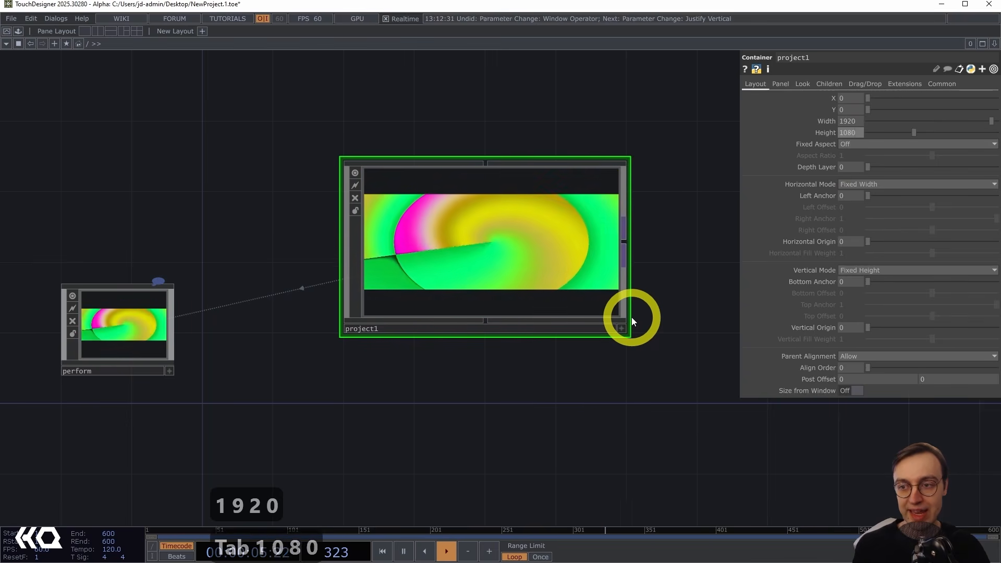
key(Return)
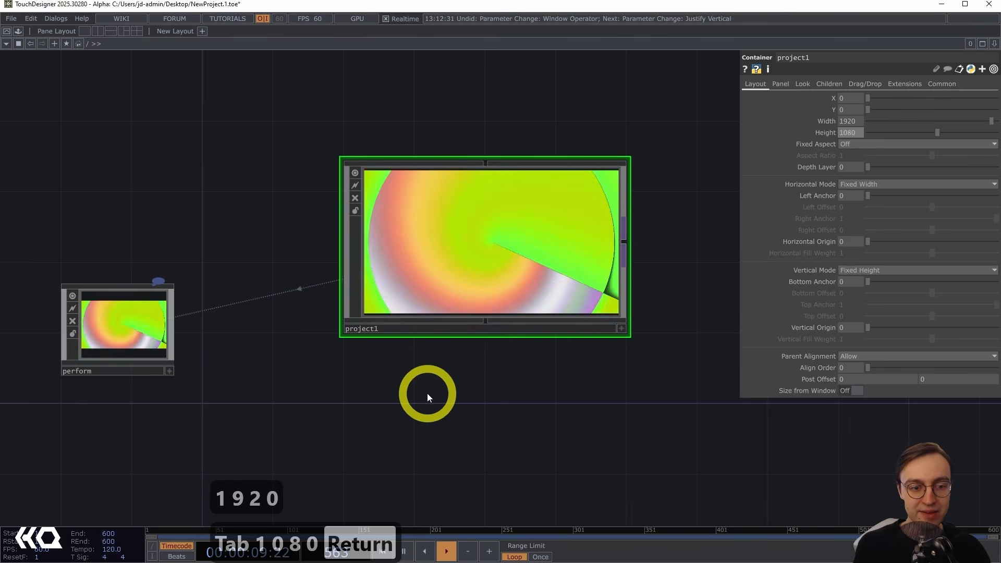
click(131, 325)
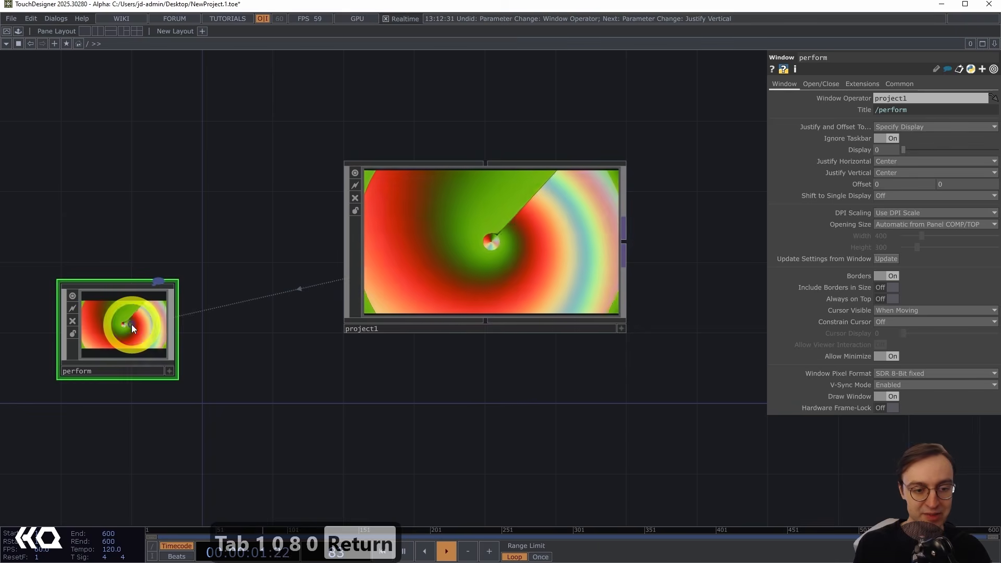
Preview Perform Mode, then go inside project1 and inspect the out1 Out TOP's resolution before returning up a level.
key(F1)
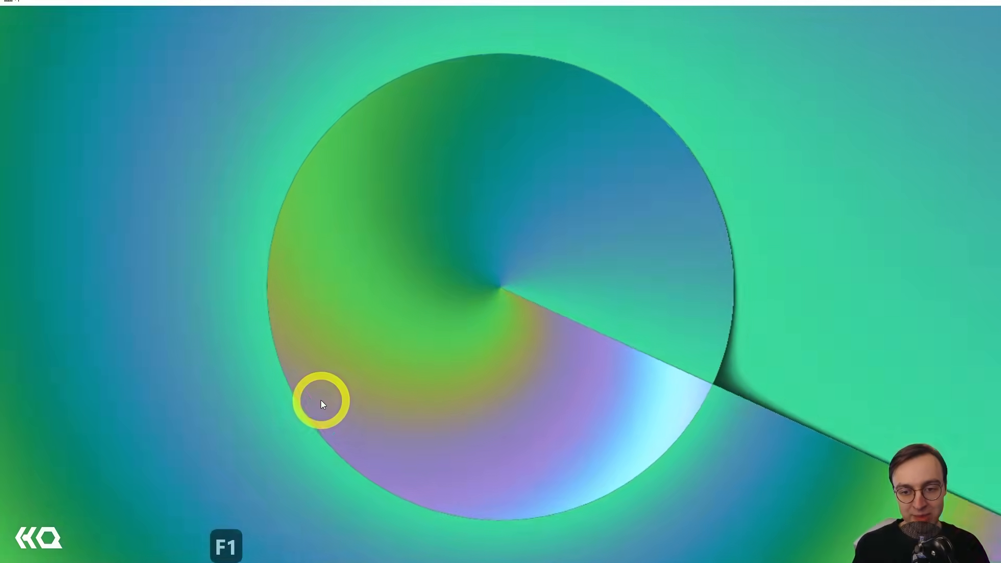
key(Escape)
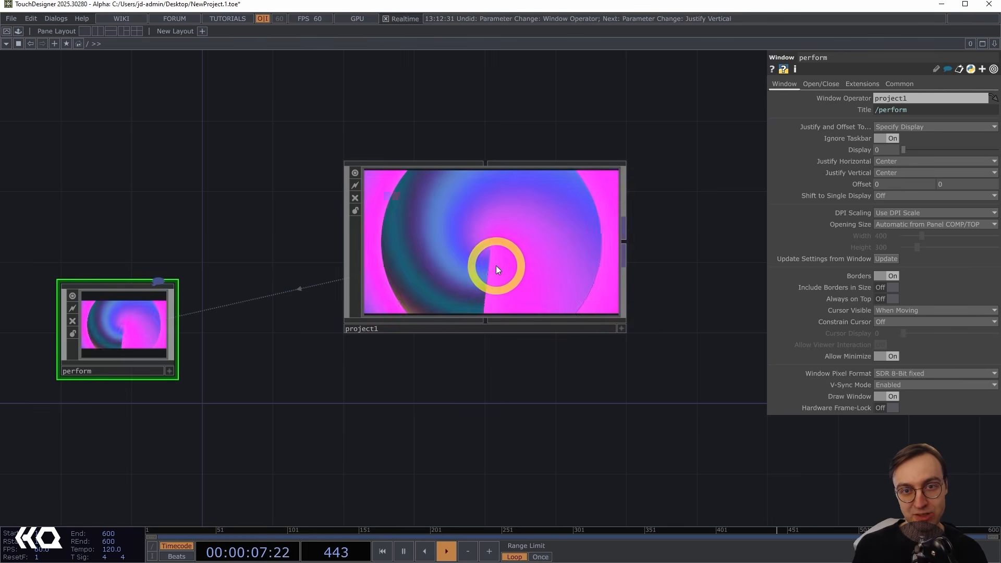
key(i)
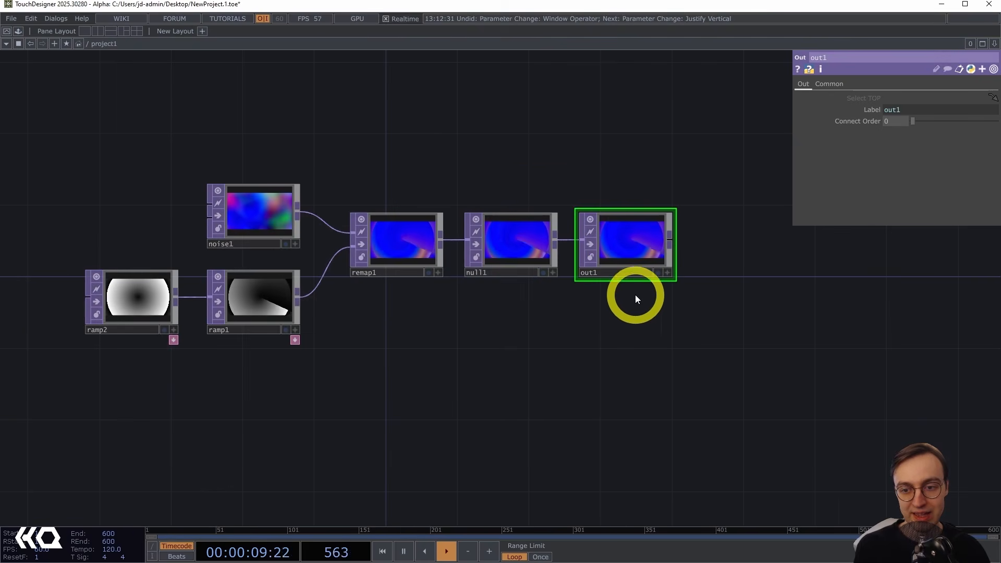
middle_drag(706, 292, 746, 297)
drag(662, 351, 666, 407)
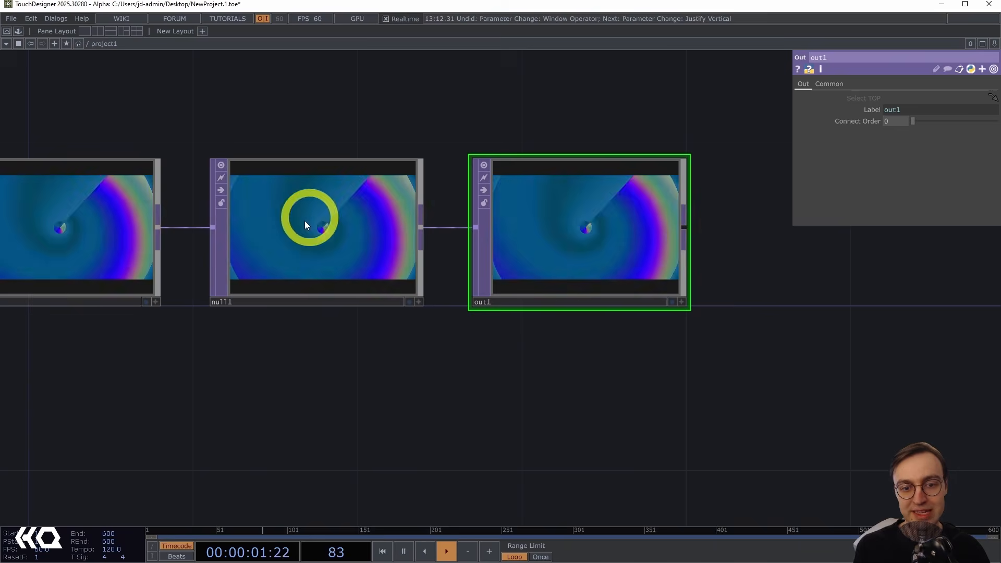
middle_drag(589, 257, 617, 254)
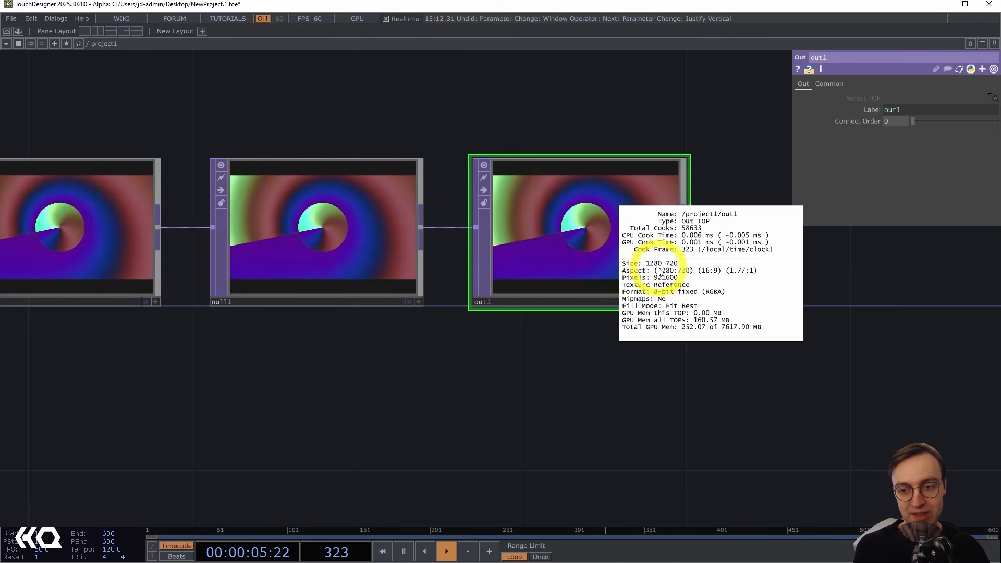
middle_drag(681, 269, 583, 356)
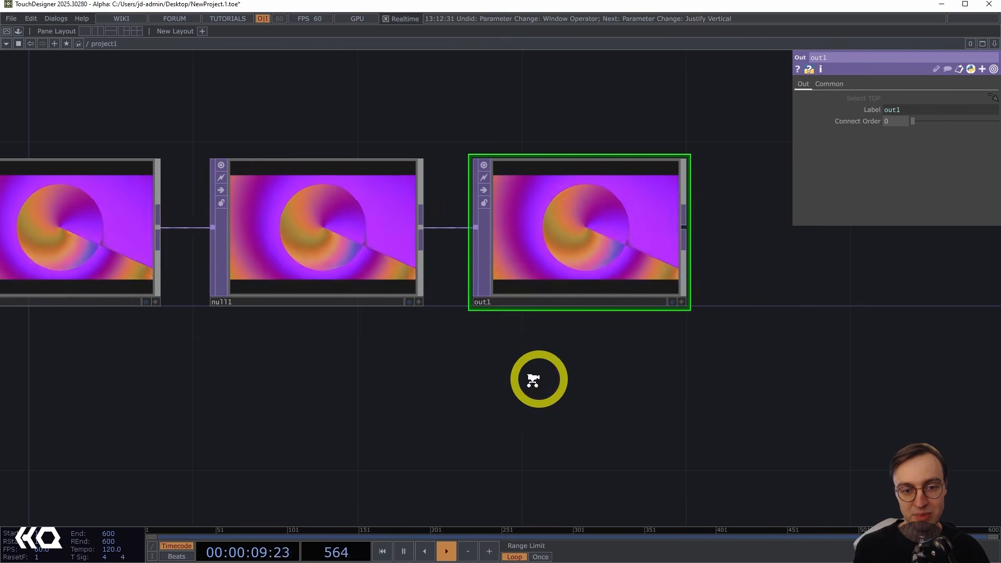
scroll(498, 391, down, 5)
drag(532, 379, 620, 350)
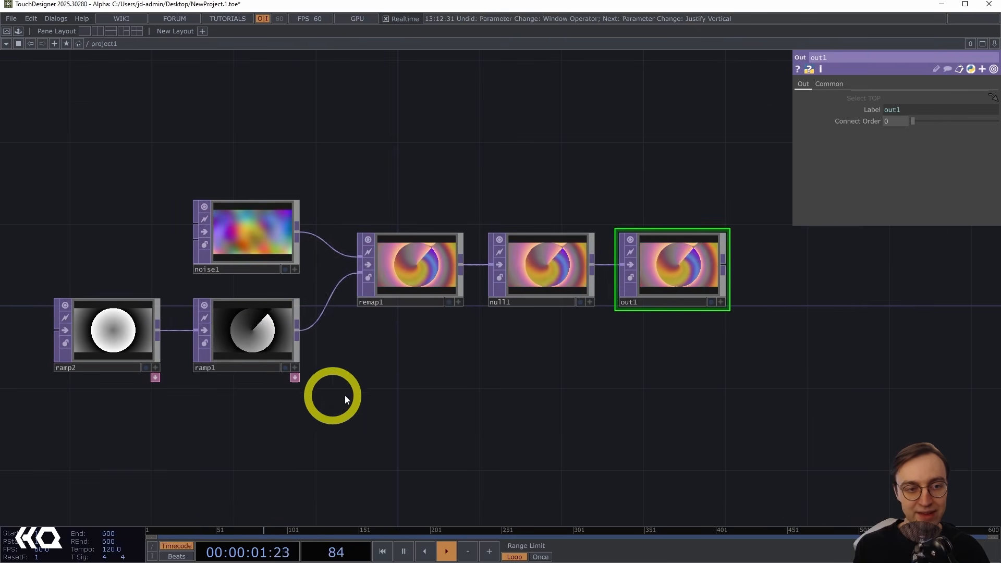
key(u)
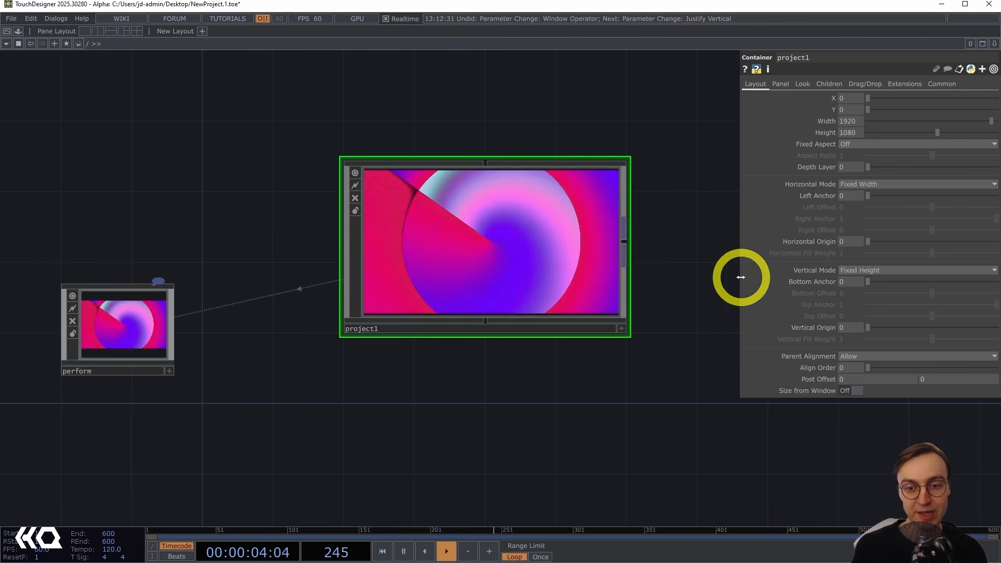
Preview Perform Mode with the perform window selected, move the perform window by its title bar, then maximize it again.
key(Escape)
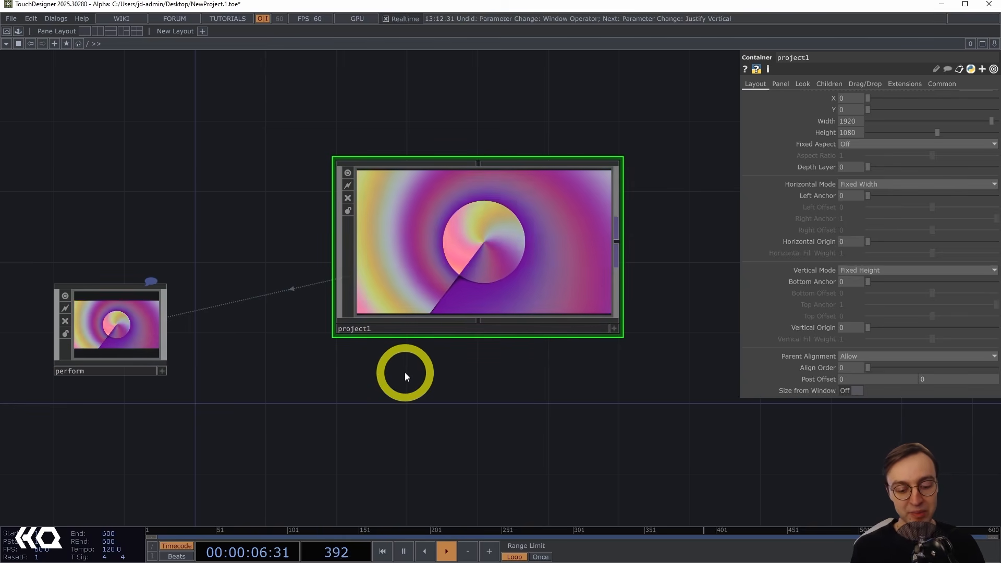
key(F1)
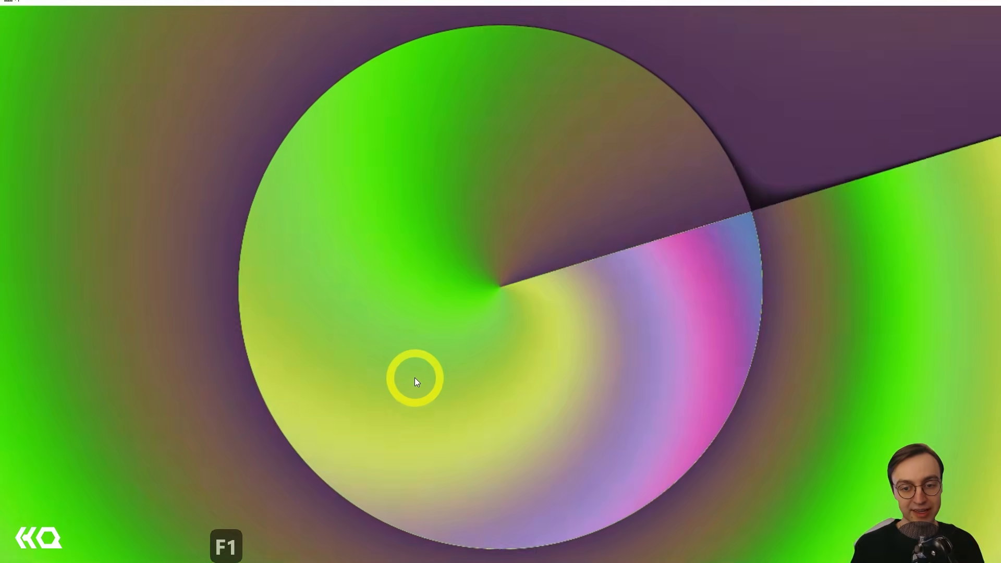
key(Escape)
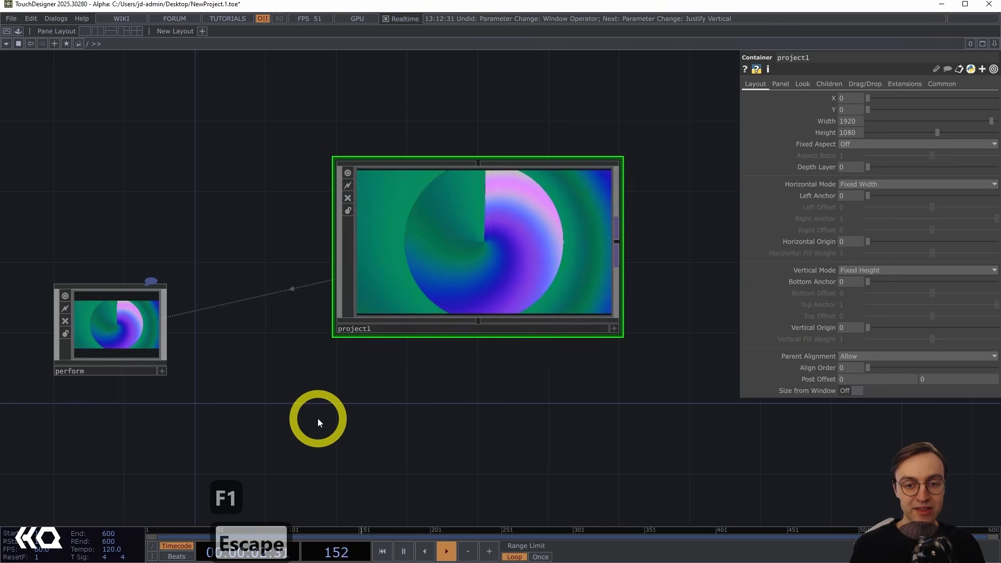
click(100, 330)
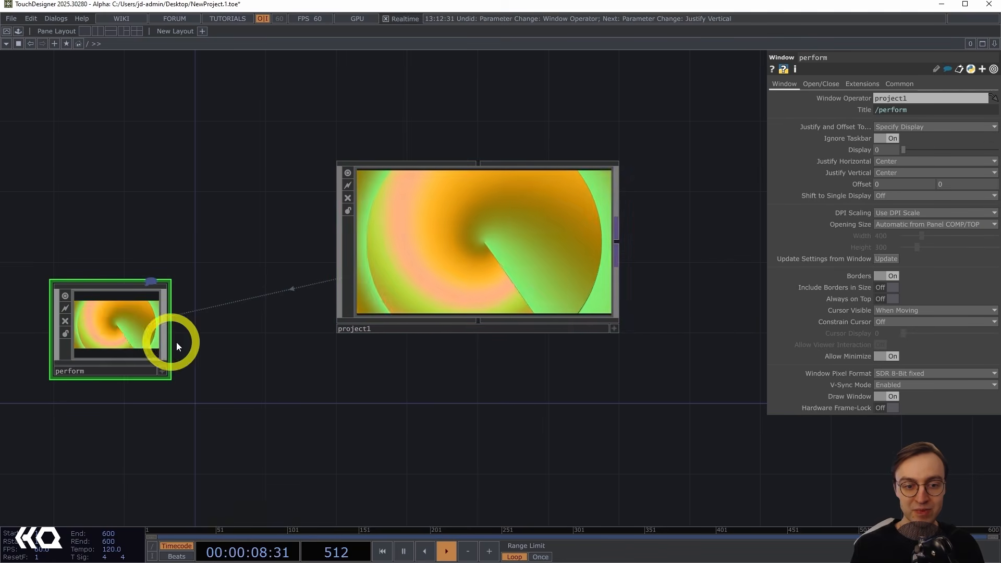
key(F1)
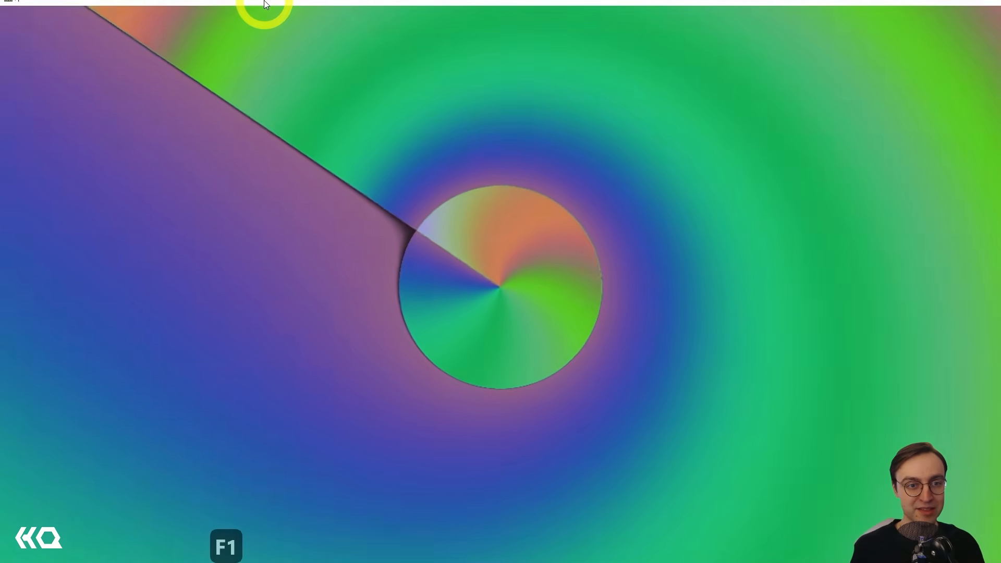
drag(264, 7, 243, 98)
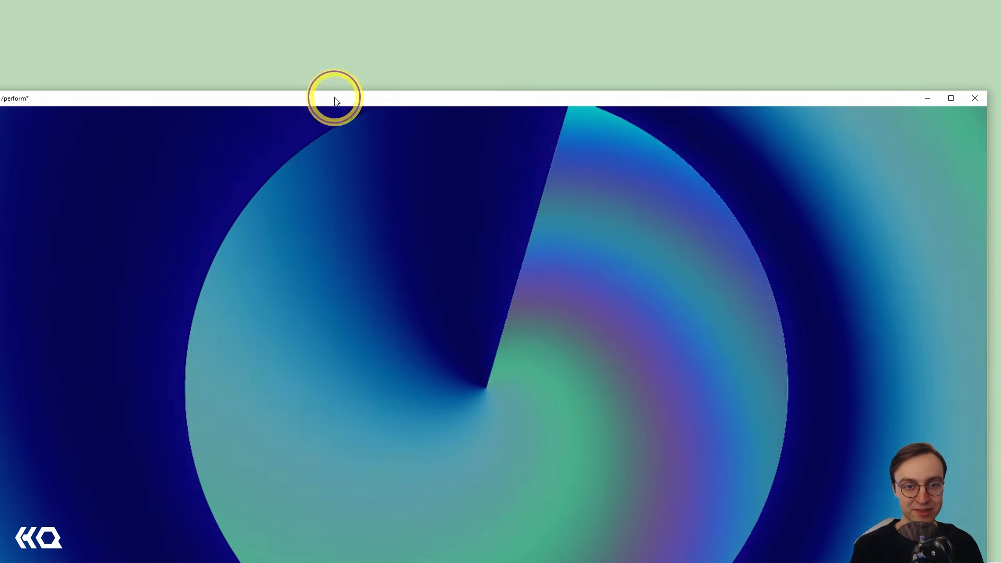
double_click(334, 99)
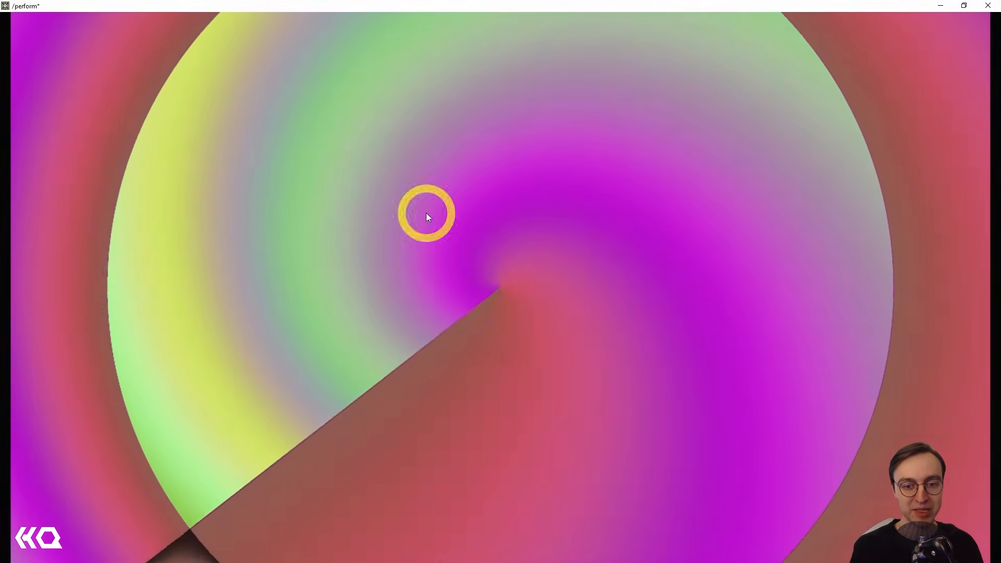
key(Escape)
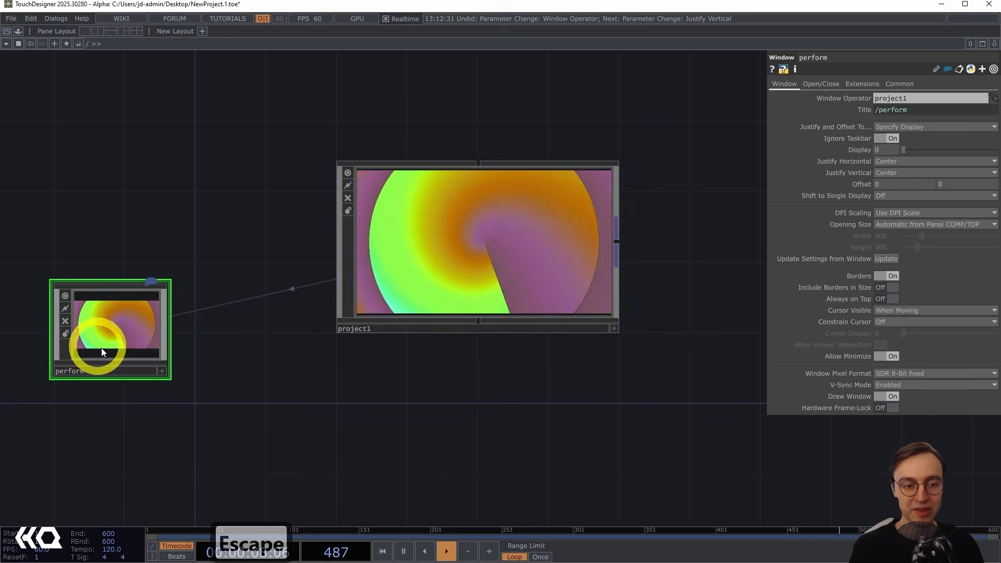
Turn off the perform window's Borders and preview Perform Mode.
click(892, 277)
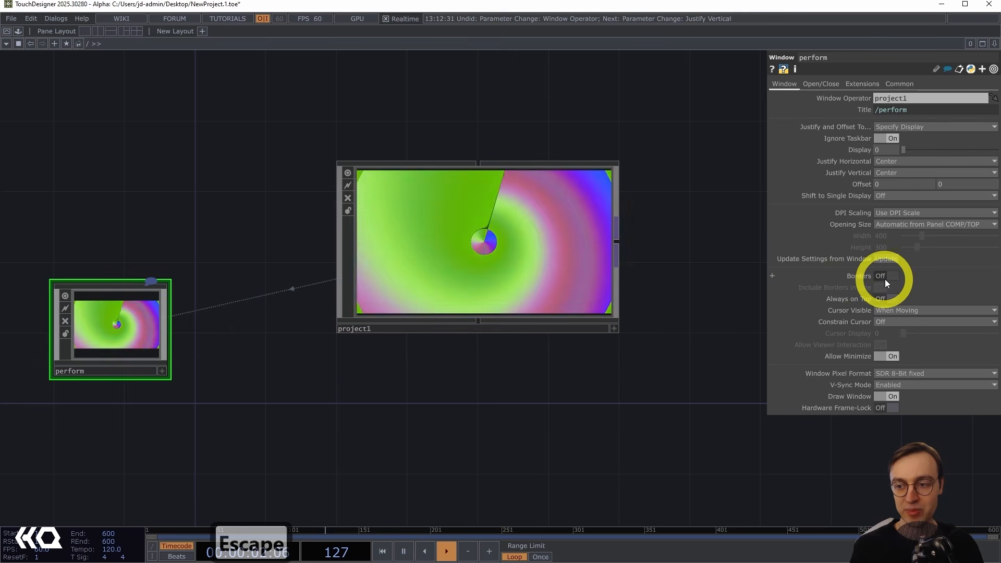
key(F1)
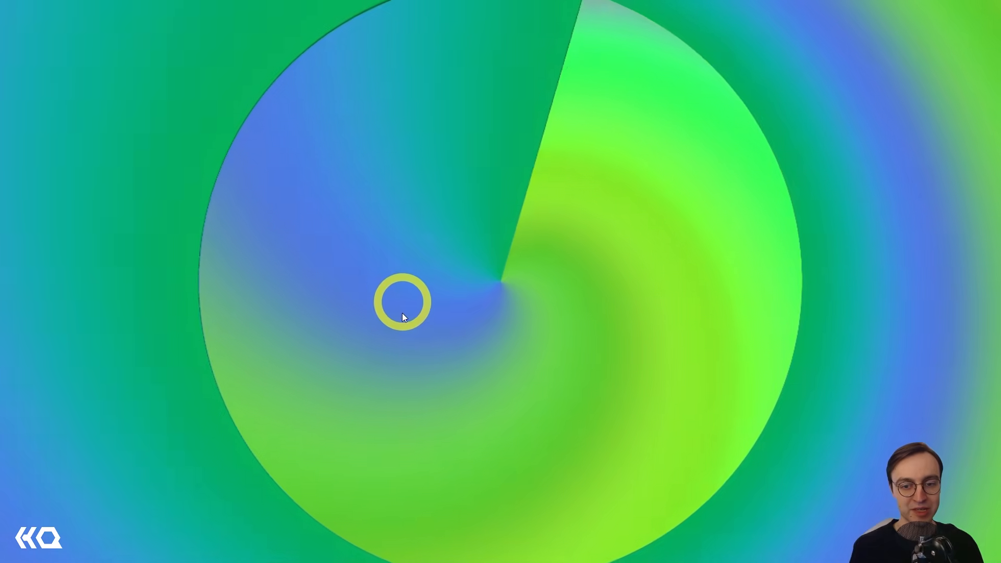
key(Escape)
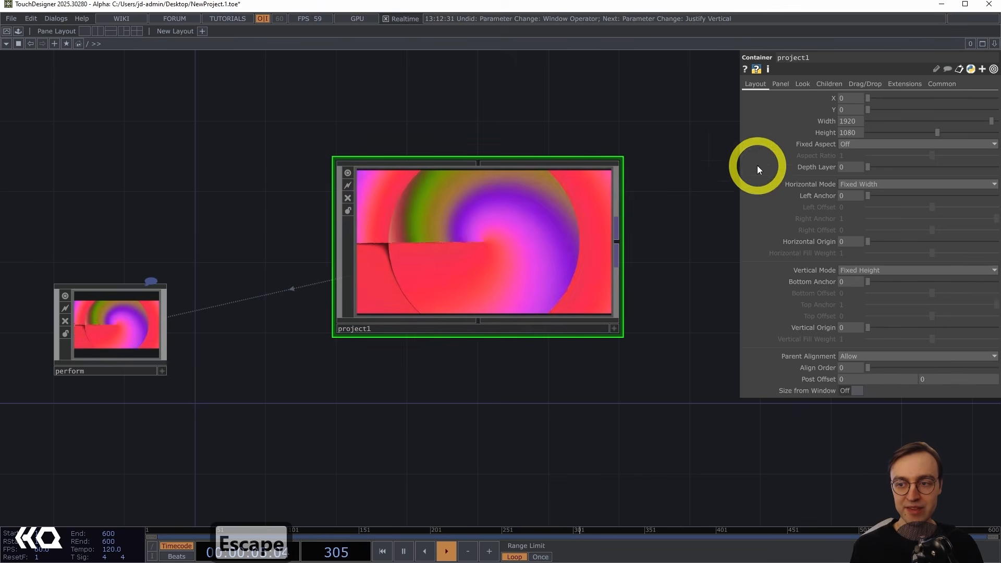
Set project1's width to 1280 and height to 720, then preview Perform Mode.
text(1280)
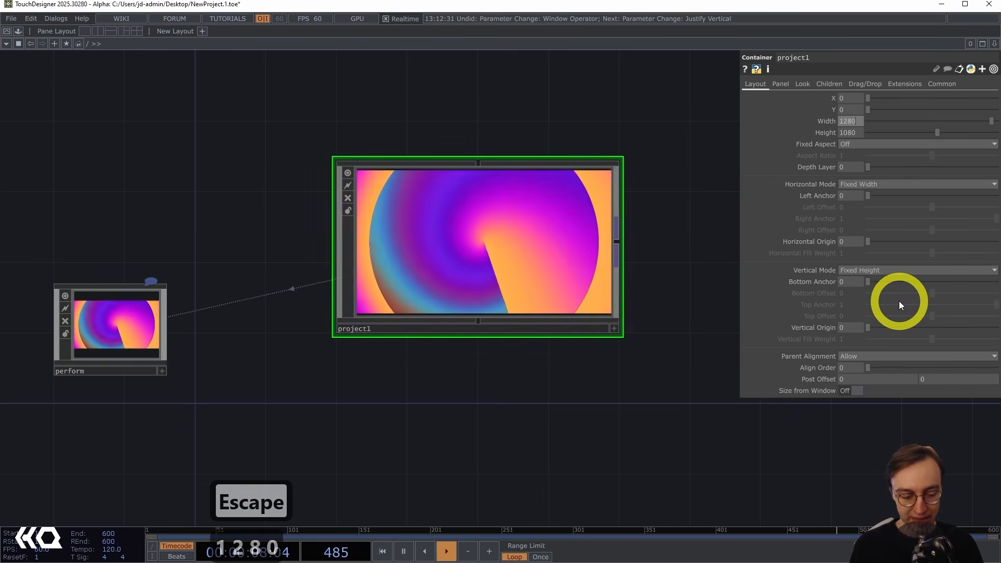
key(Tab)
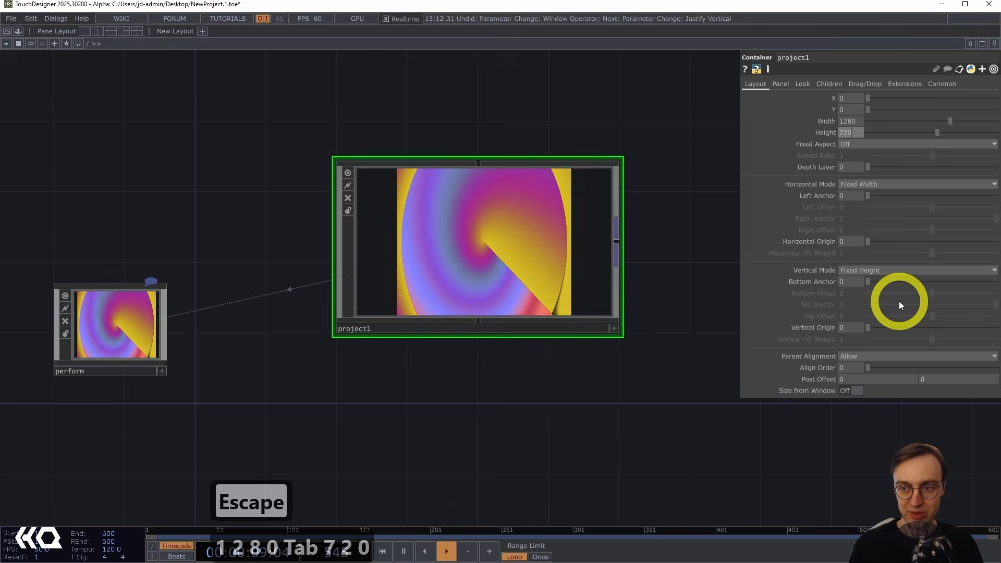
text(720)
key(Return)
key(F1)
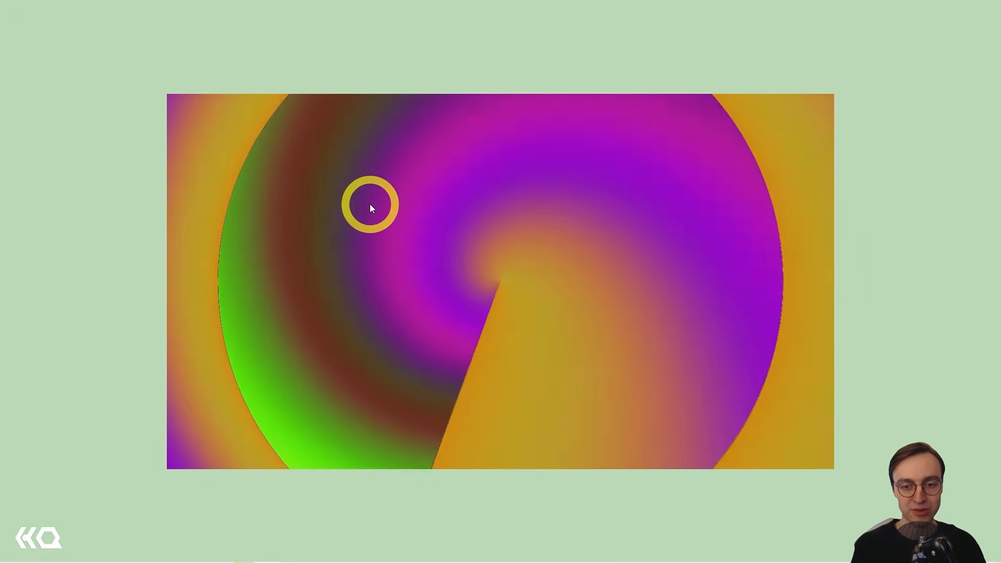
key(Escape)
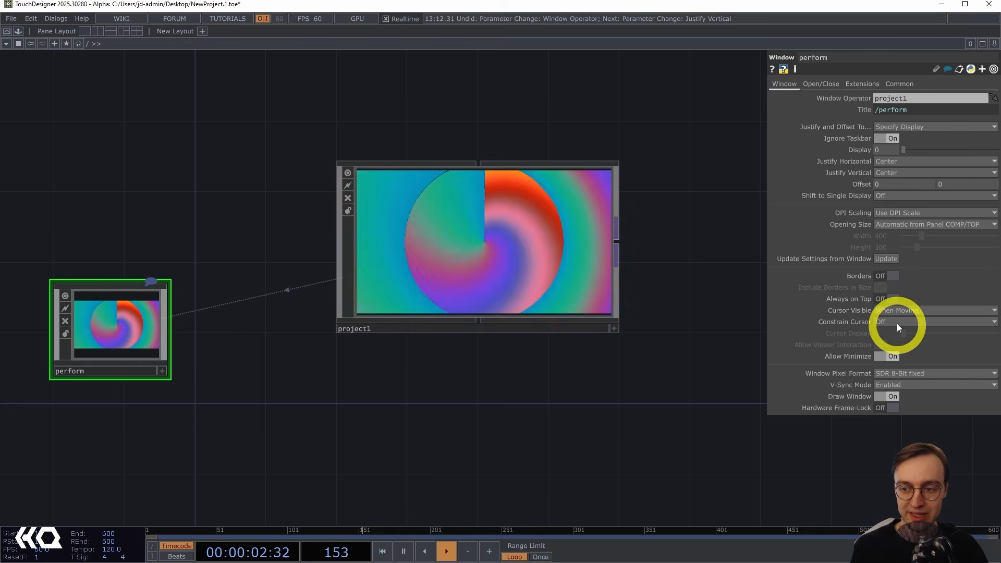
Set the perform window's Cursor Visible to Never and preview Perform Mode.
click(912, 310)
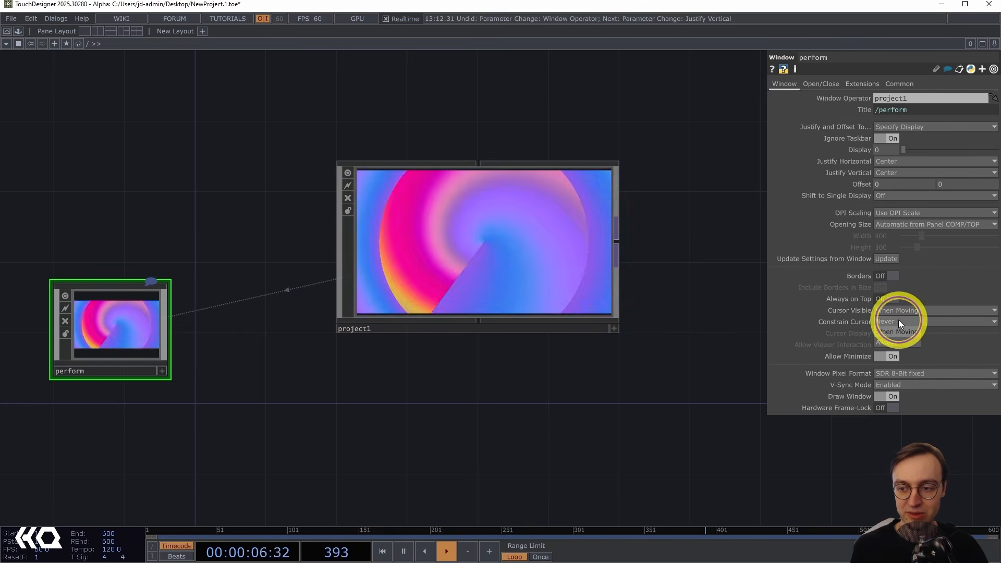
click(899, 321)
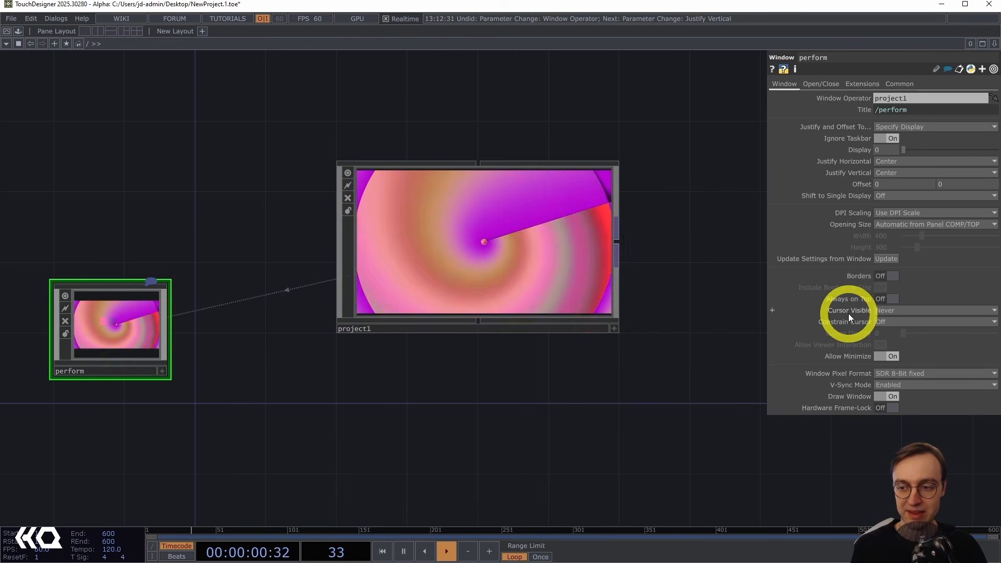
key(F1)
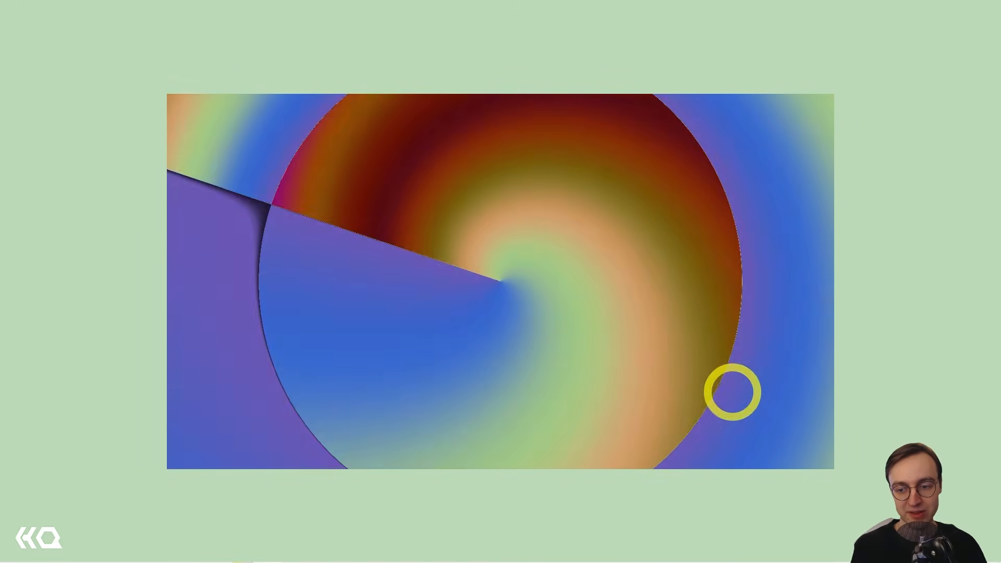
key(Escape)
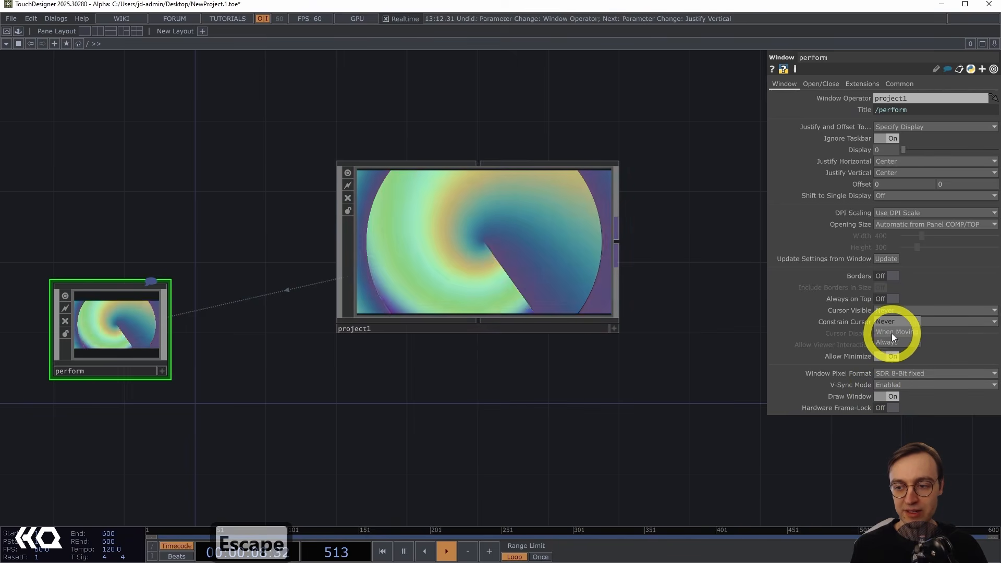
Set Cursor Visible back to When Moving and preview Perform Mode.
click(896, 332)
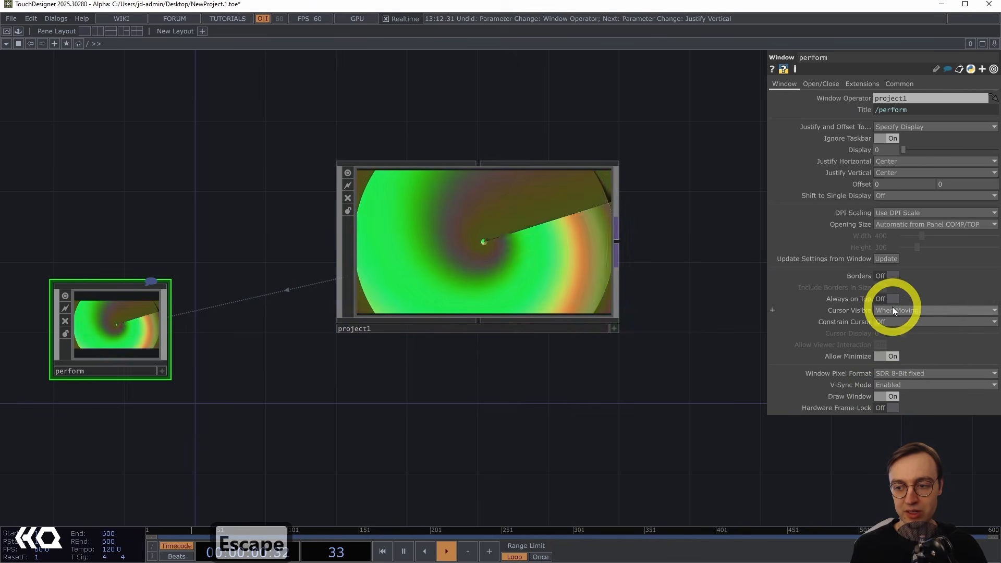
key(F1)
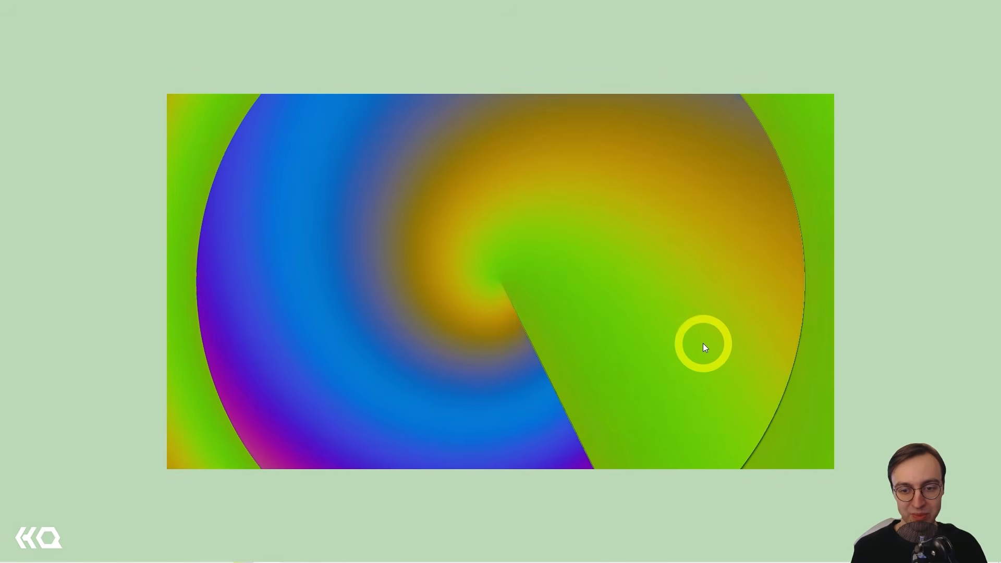
key(Escape)
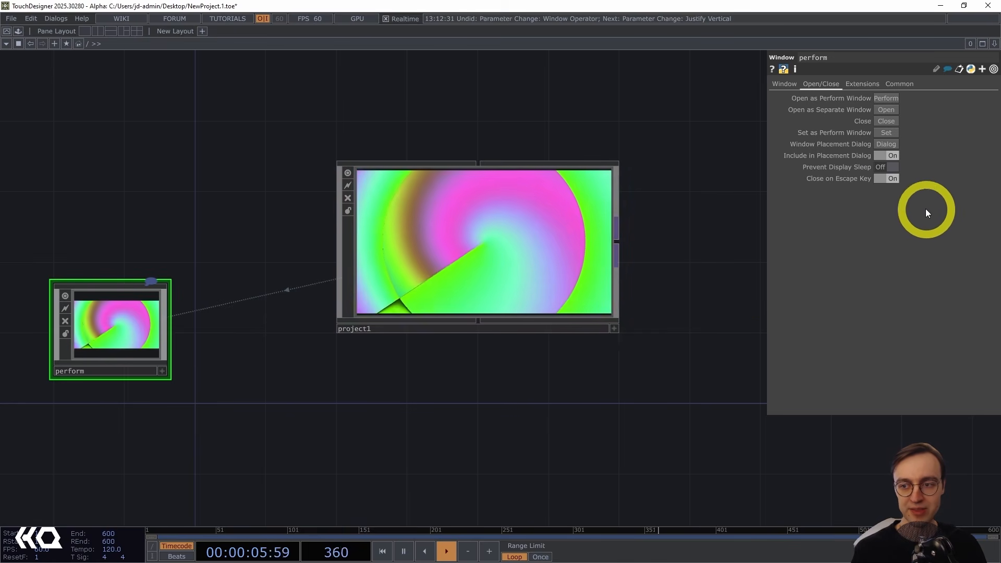
Turn off Close on Escape Key for the perform window, then enter and exit Perform Mode.
click(891, 178)
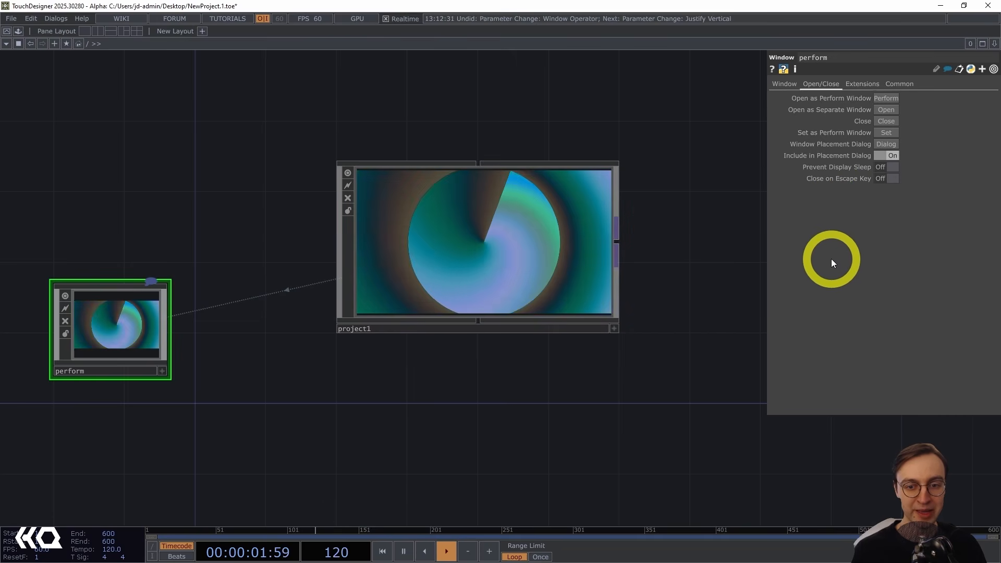
key(F1)
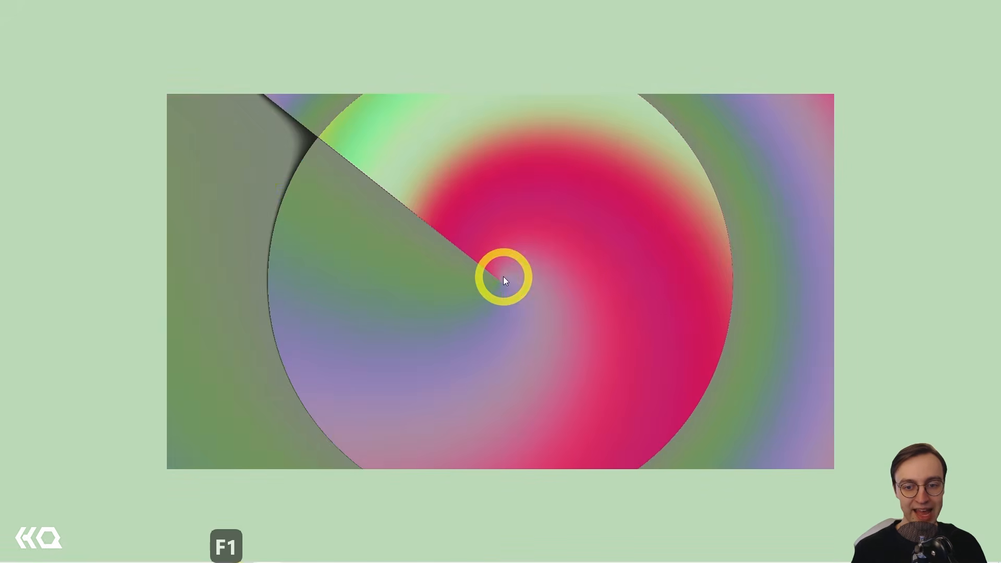
key(Escape)
key(Escape)
key(Escape)
key(Escape)
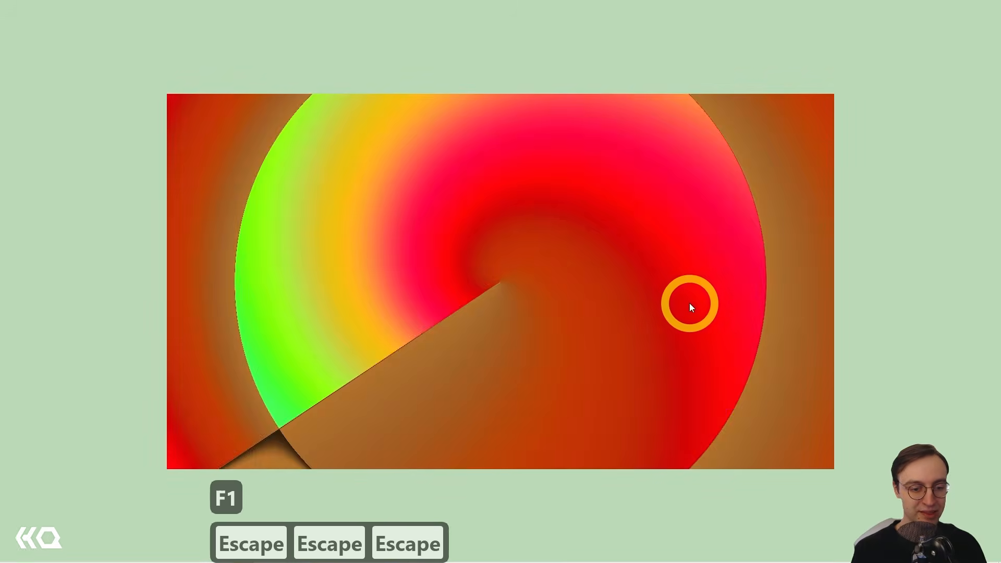
key(Escape)
key(Escape)
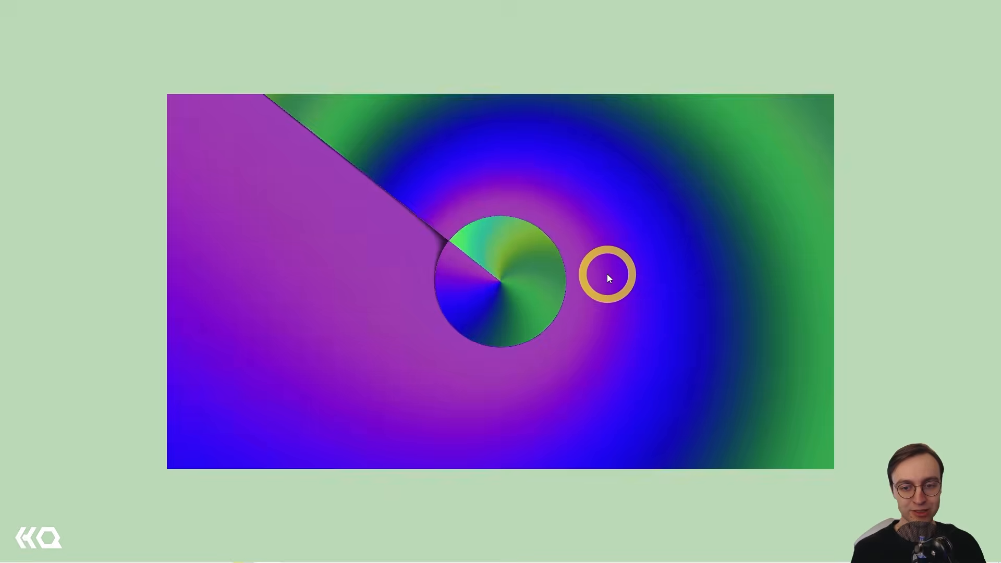
key(shift+Escape)
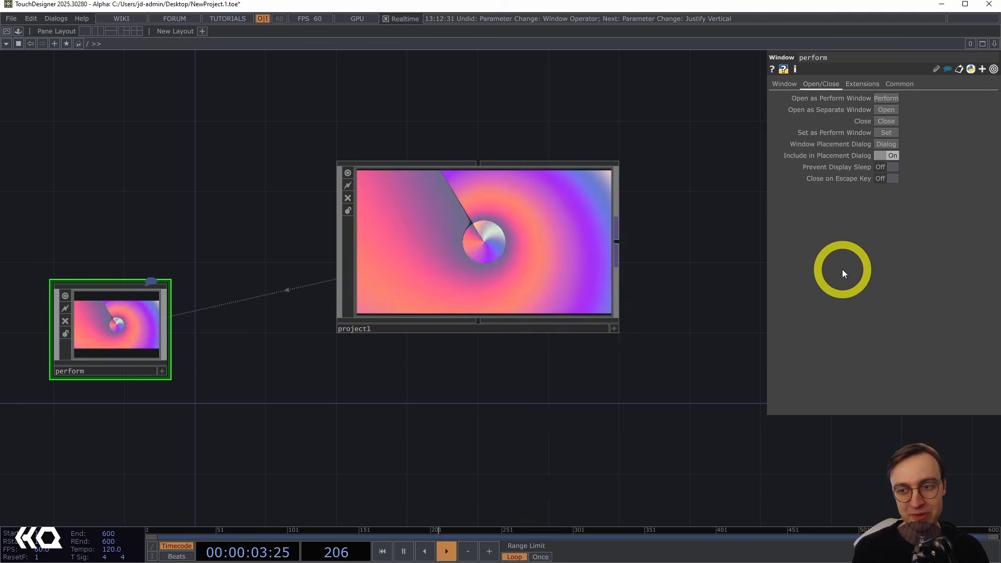
Add a new Window COMP to the network beside project1.
click(783, 84)
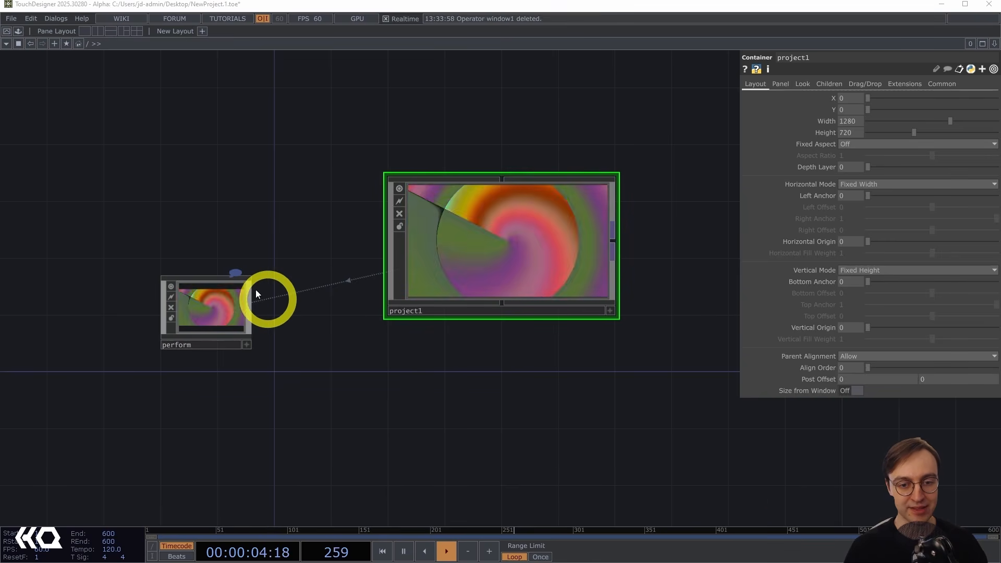
drag(329, 409, 280, 389)
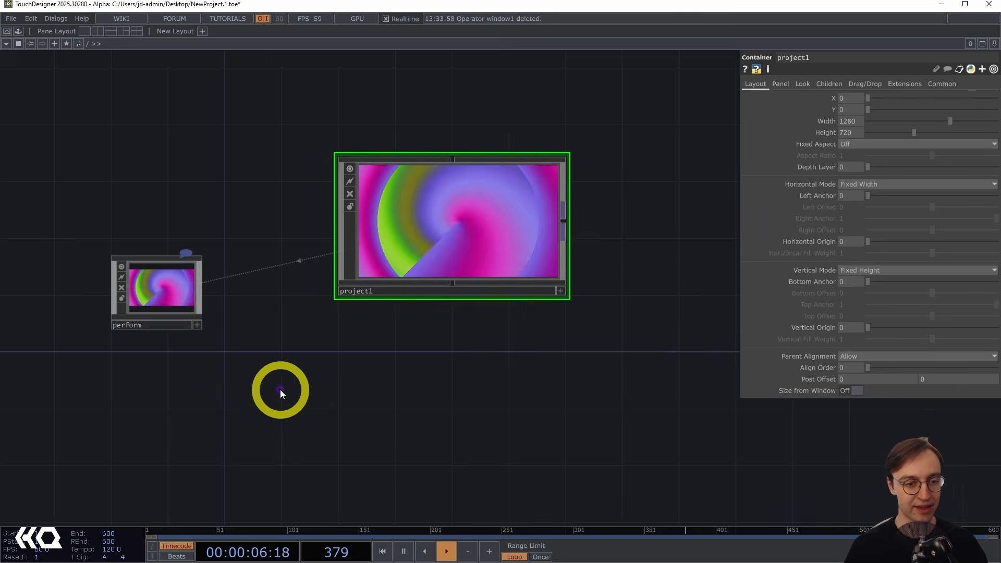
middle_drag(280, 390, 267, 392)
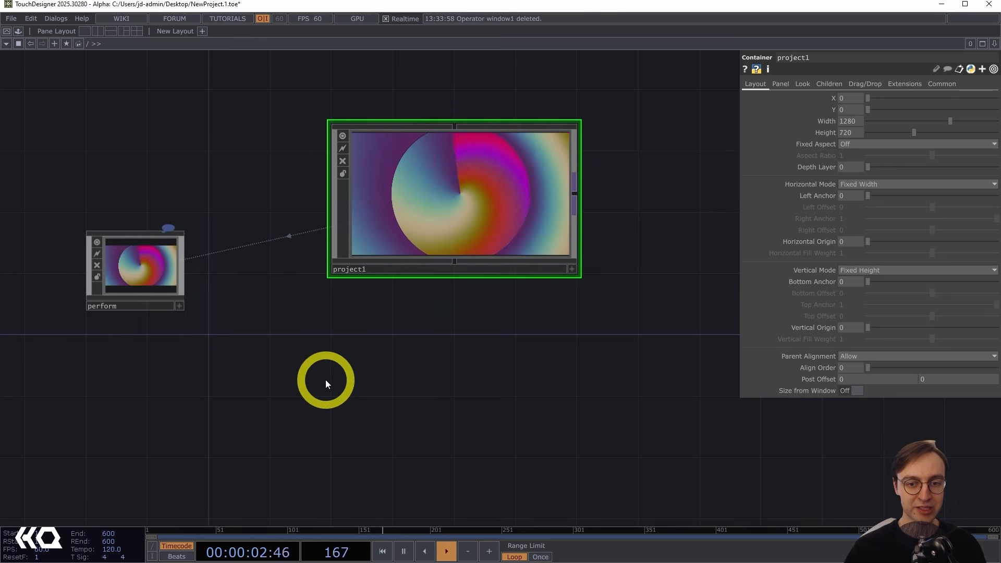
scroll(311, 377, down, 2)
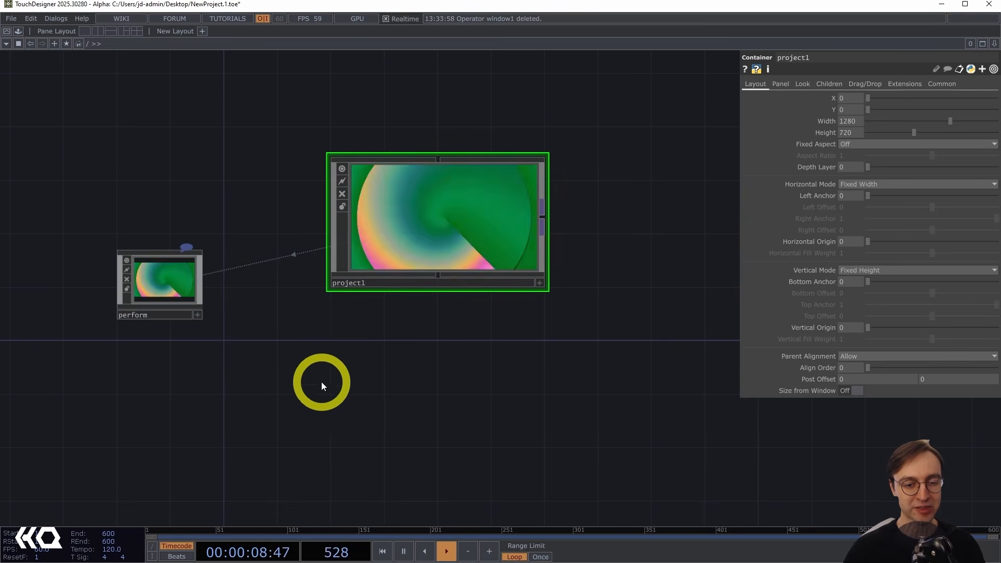
double_click(342, 384)
click(162, 246)
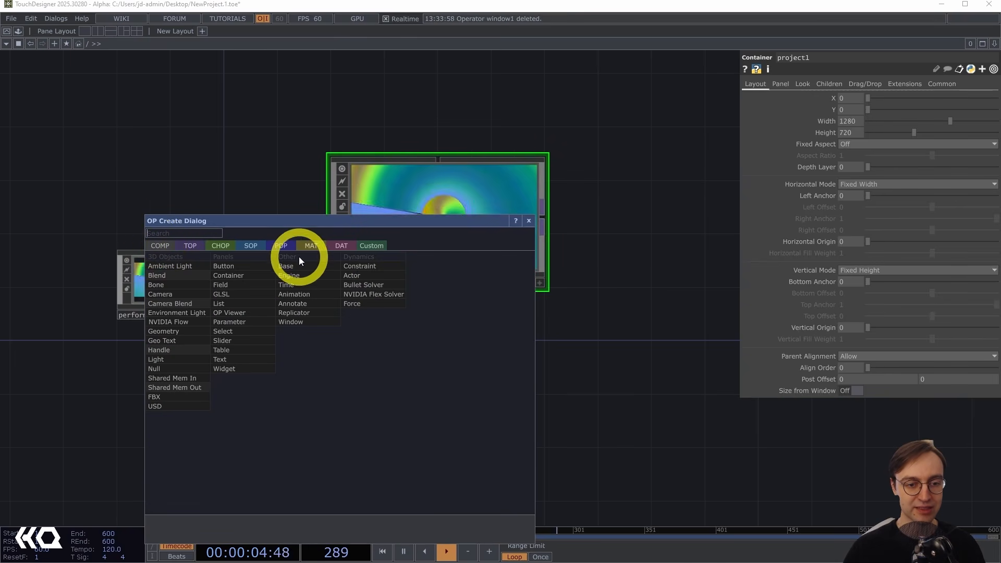
click(302, 321)
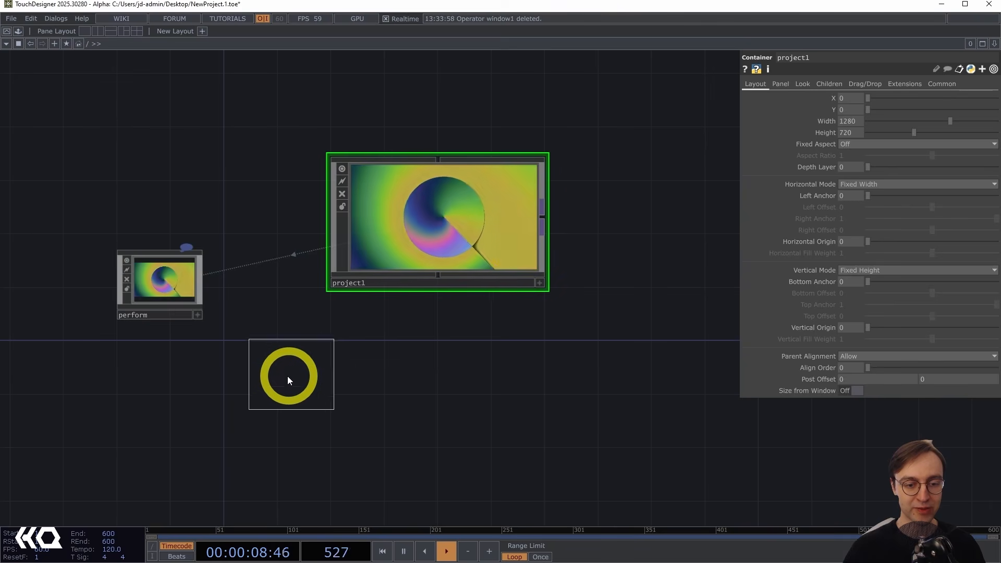
click(646, 307)
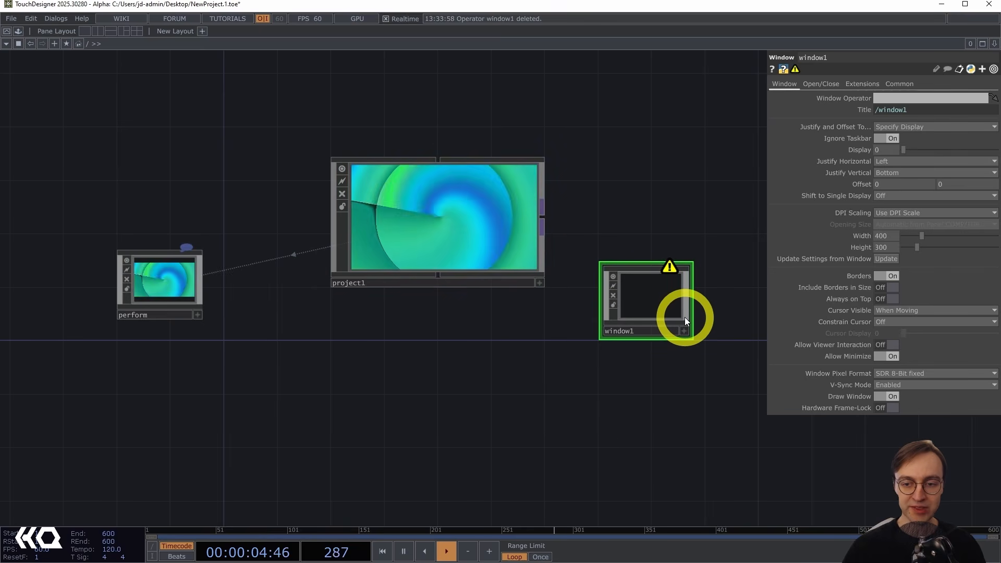
mouse_move(669, 269)
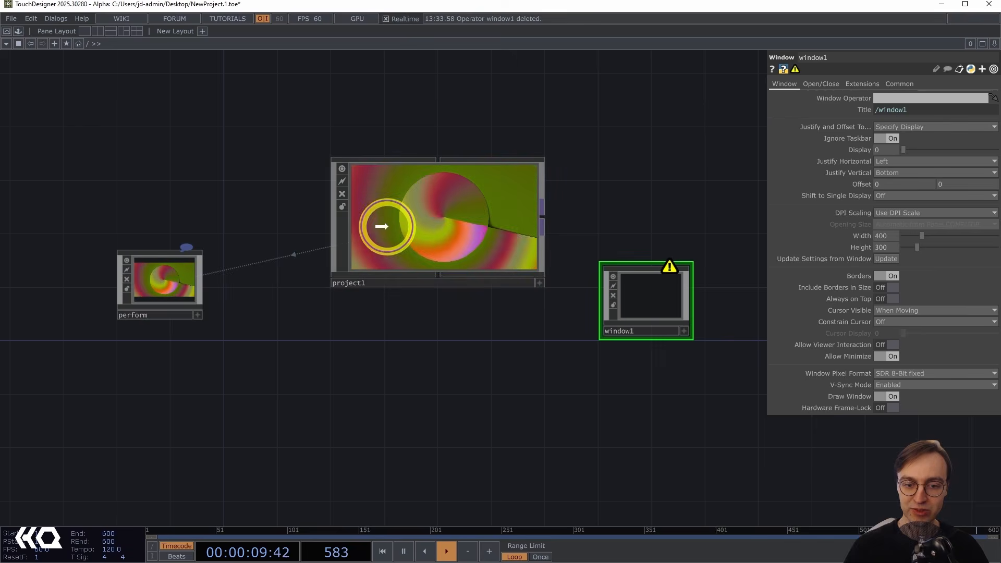
Set the new Window COMP's Window Operator to project1, then enter and exit Perform Mode.
drag(381, 226, 902, 98)
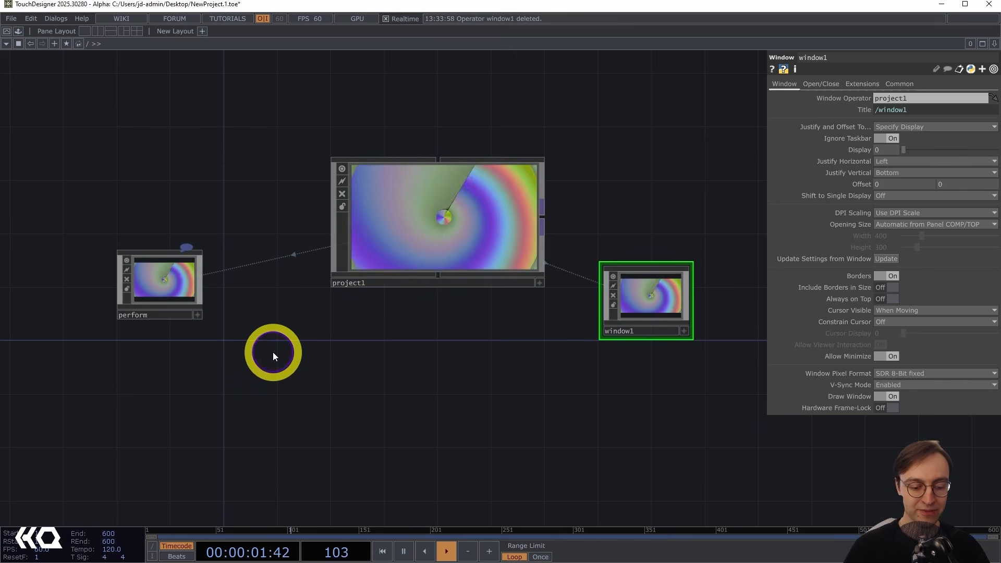
key(F1)
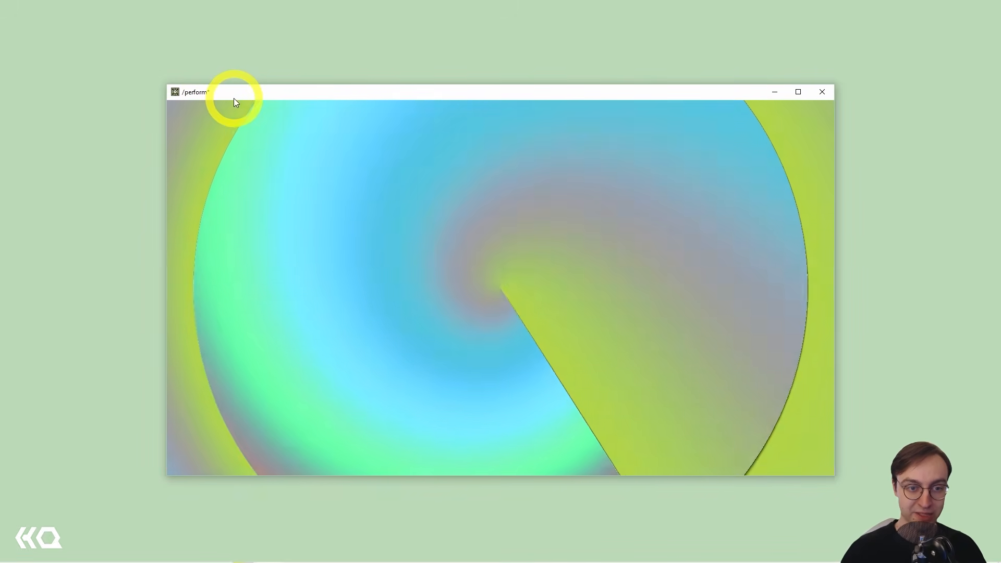
key(Escape)
key(shift+Escape)
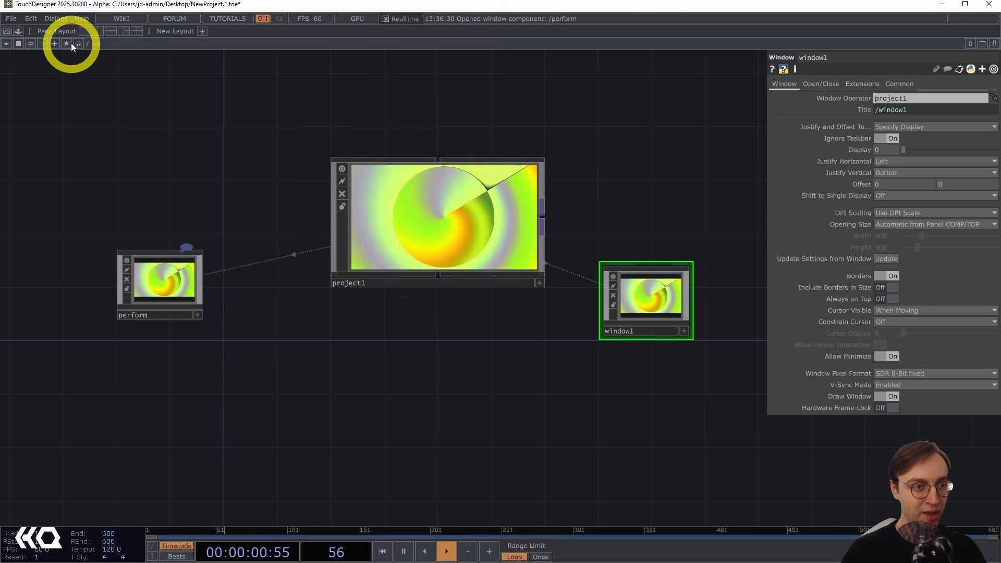
Make window1 the perform window instead of perform in the Window Placement dialog, then enter and exit Perform Mode.
click(55, 18)
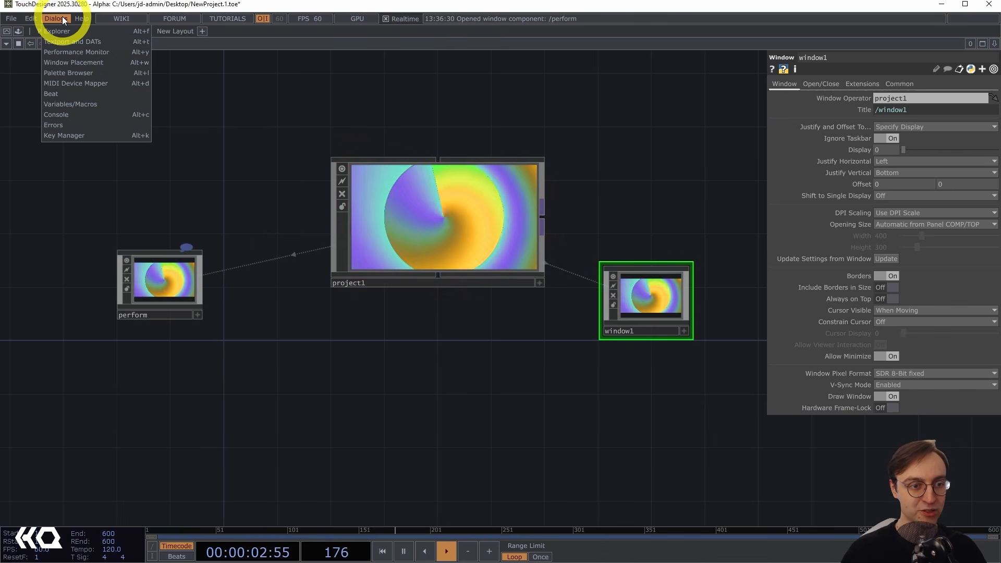
click(69, 62)
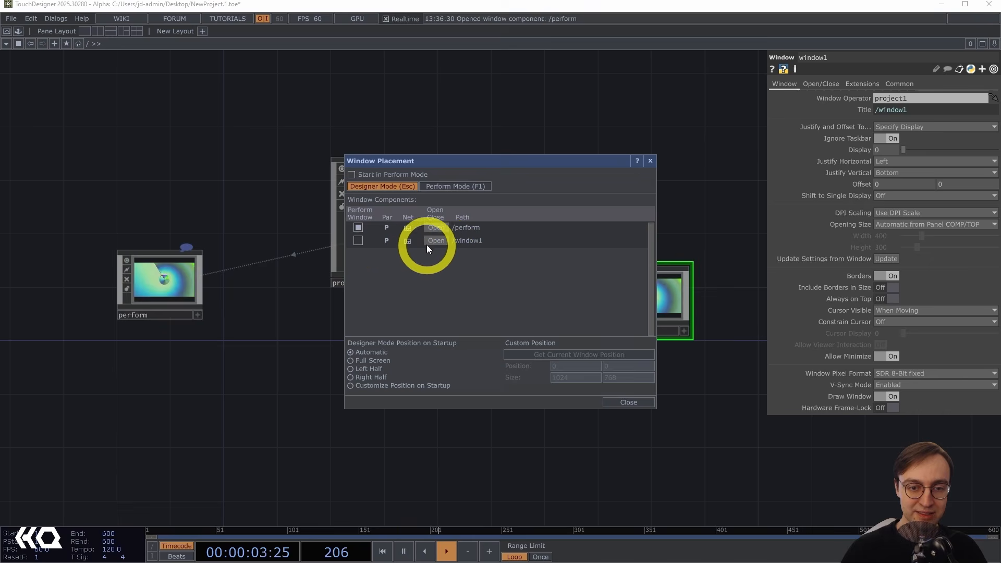
click(358, 241)
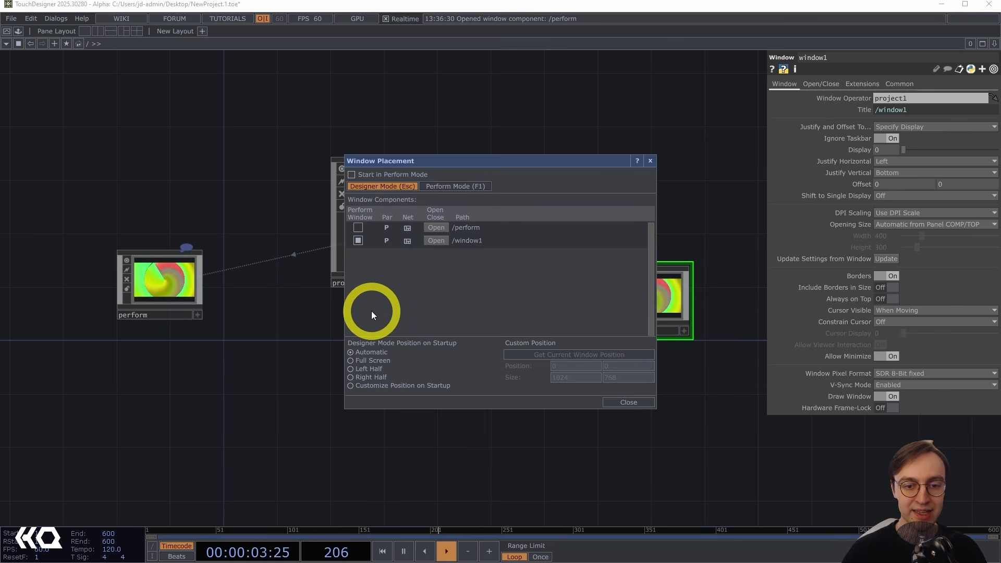
click(357, 227)
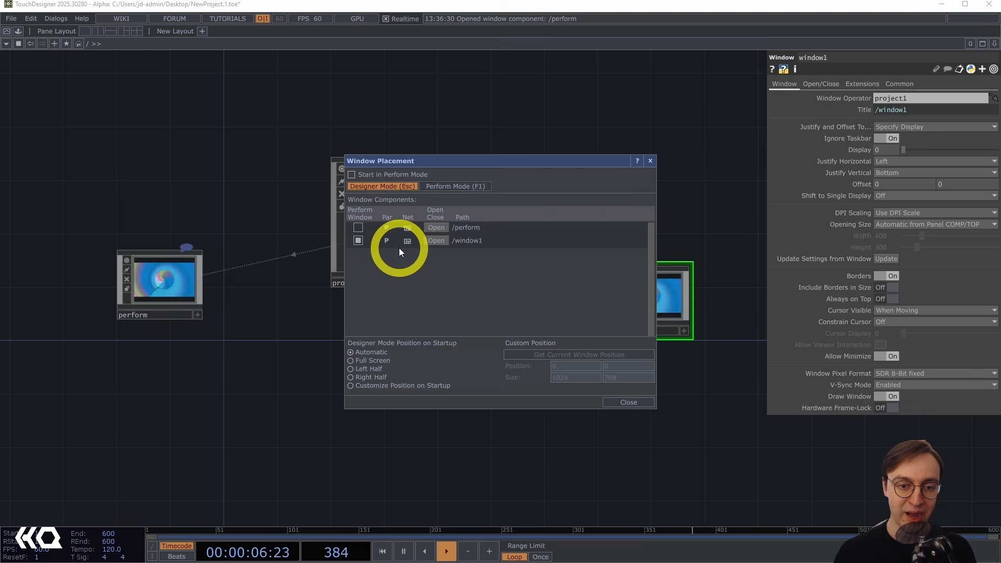
click(629, 403)
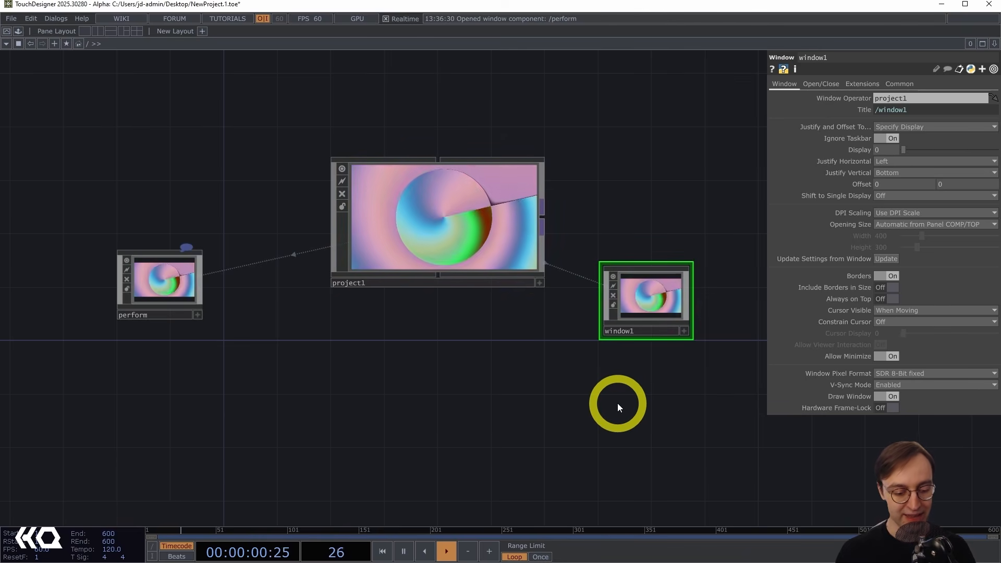
key(F1)
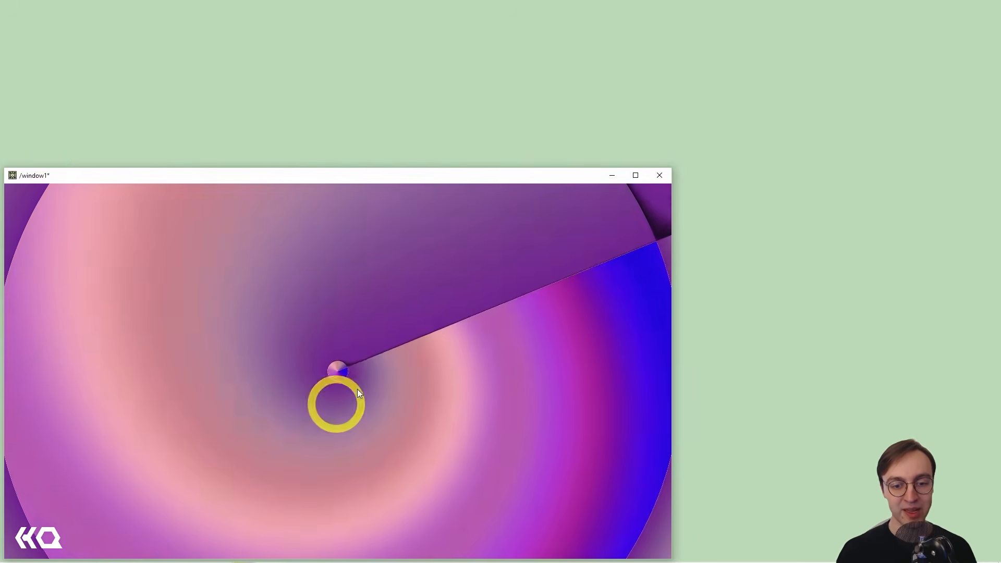
key(Escape)
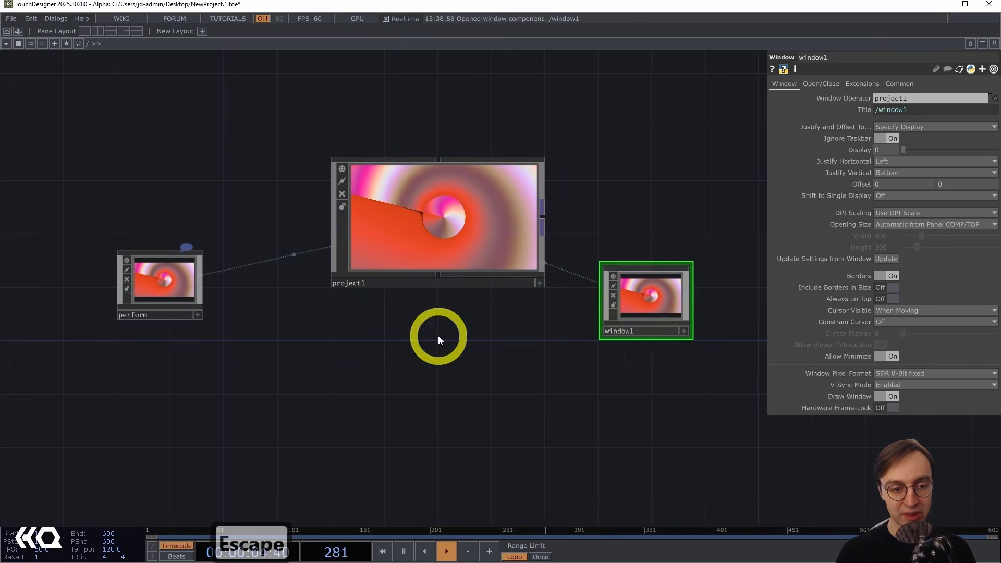
Delete the perform Window COMP, then enter and exit Perform Mode again.
click(132, 312)
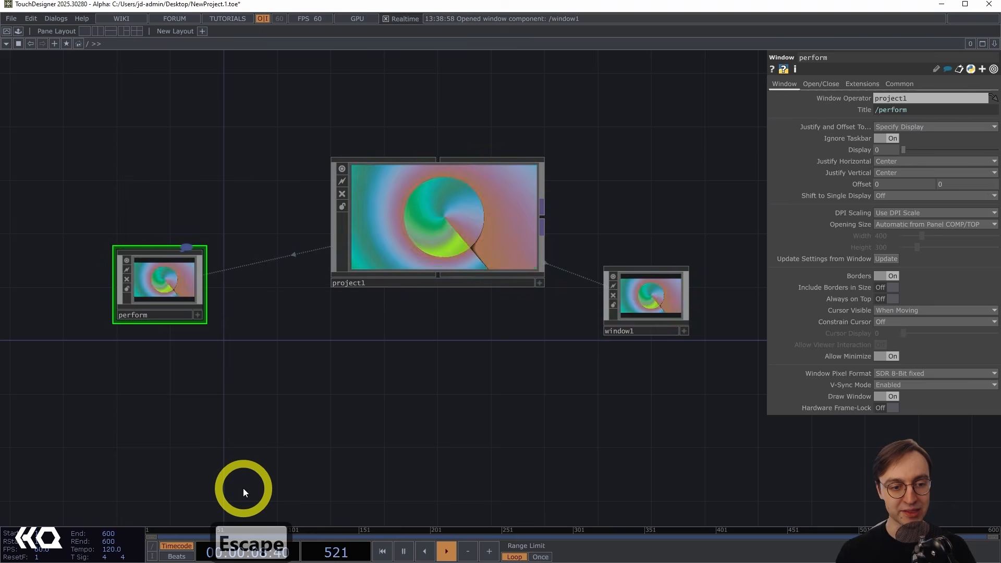
key(Delete)
drag(670, 429, 531, 418)
key(F1)
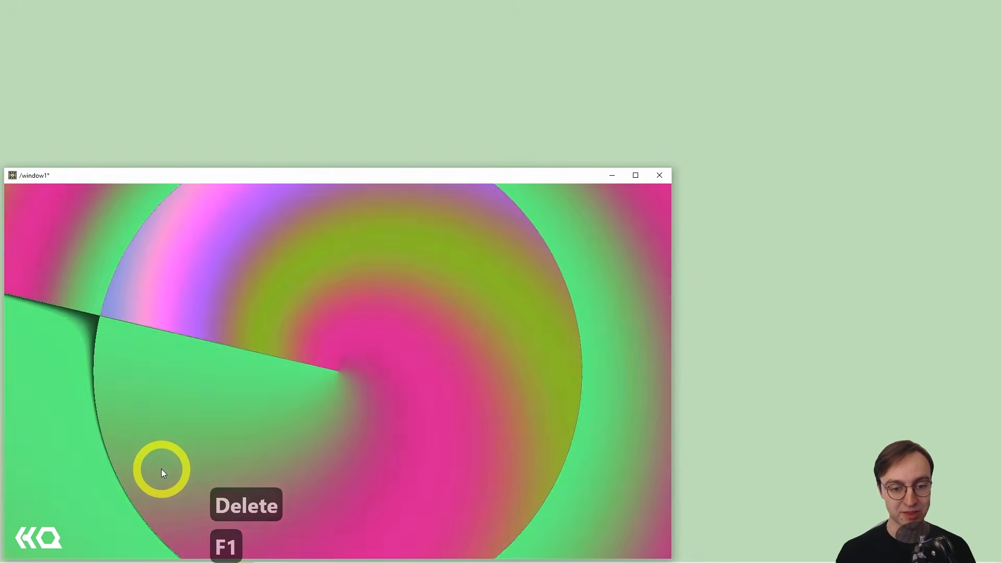
key(Escape)
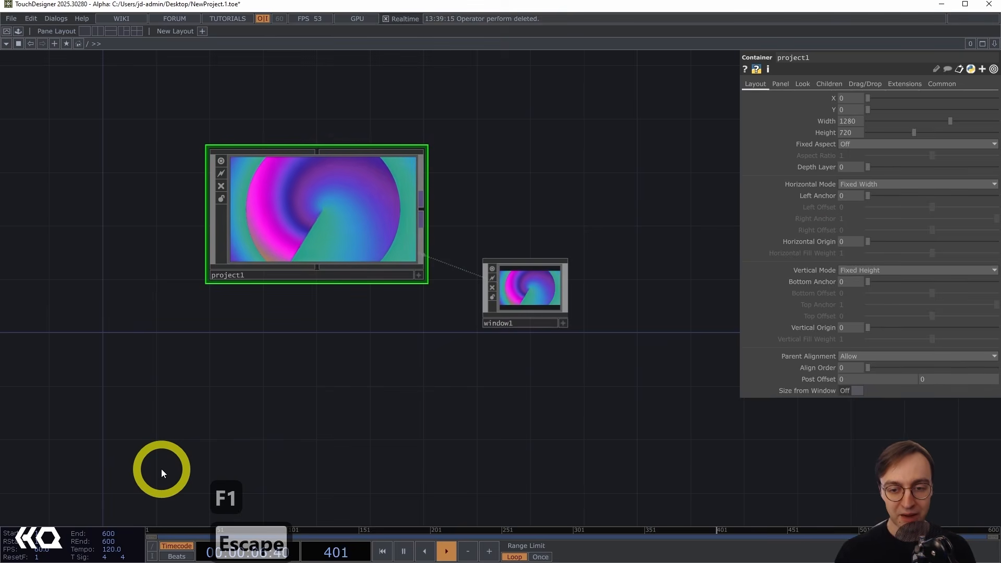
Open window1's Window Placement Dialog from its Open/Close parameters and close it again.
click(524, 297)
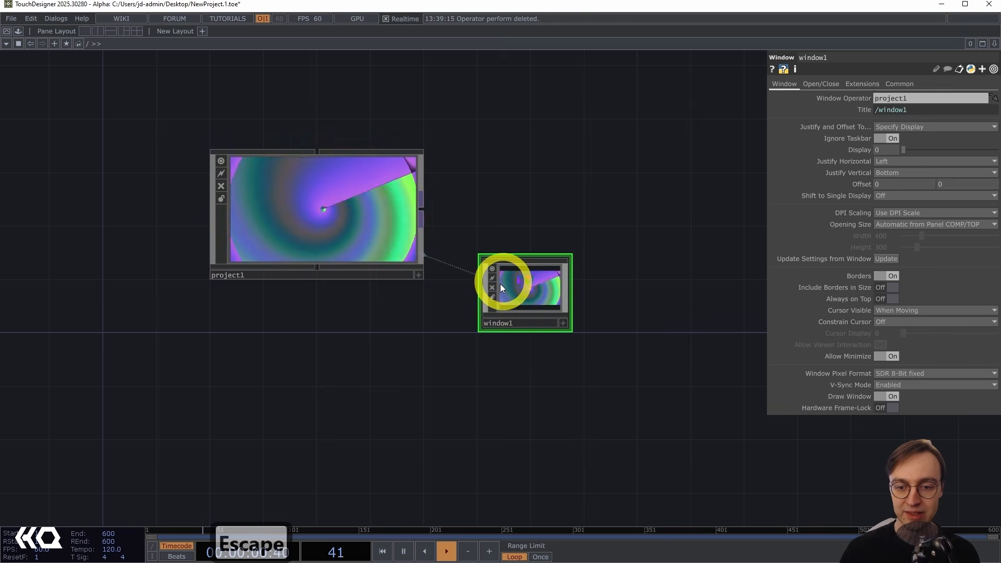
click(816, 83)
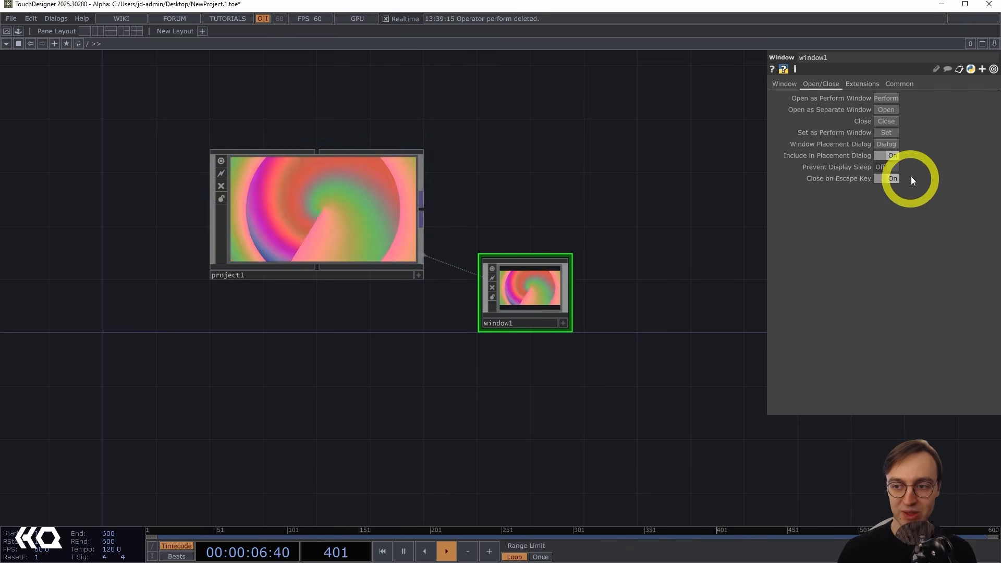
click(891, 147)
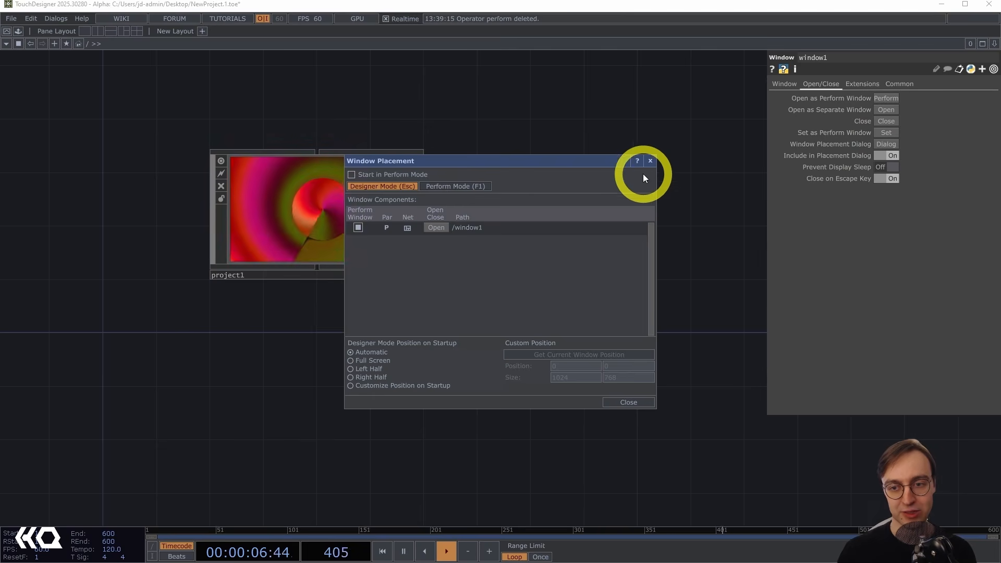
click(649, 162)
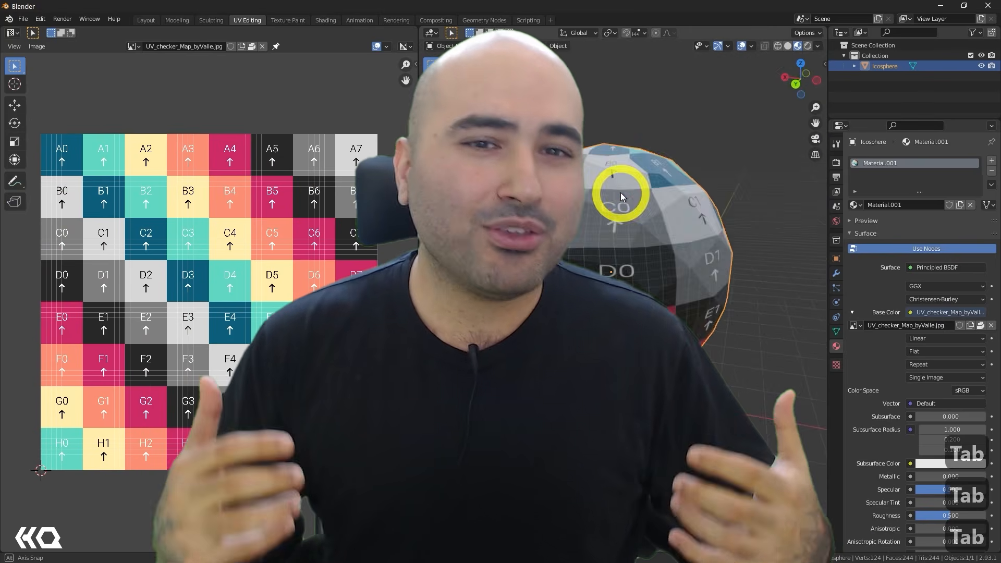
middle_drag(621, 194, 515, 193)
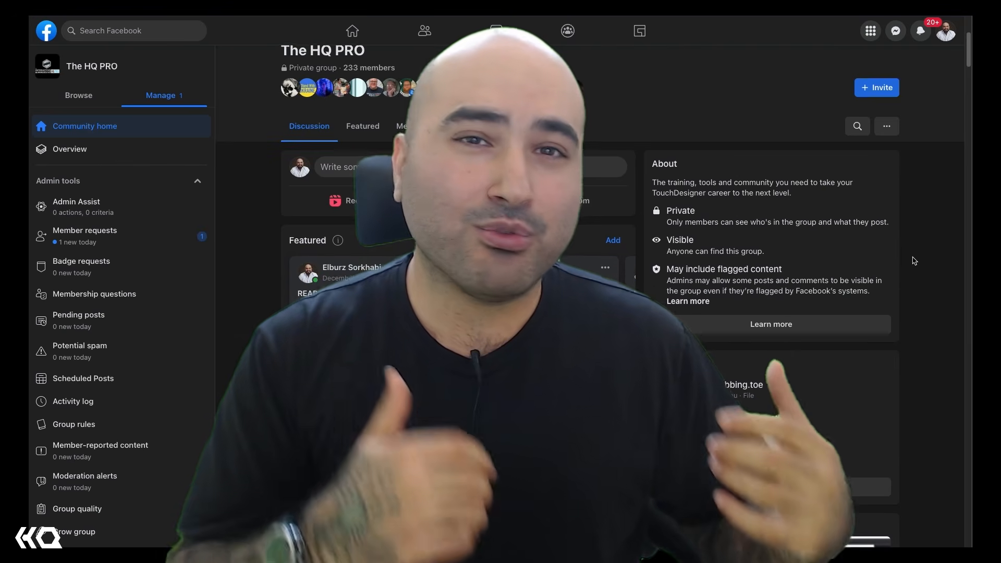
scroll(913, 261, down, 3)
scroll(912, 261, down, 3)
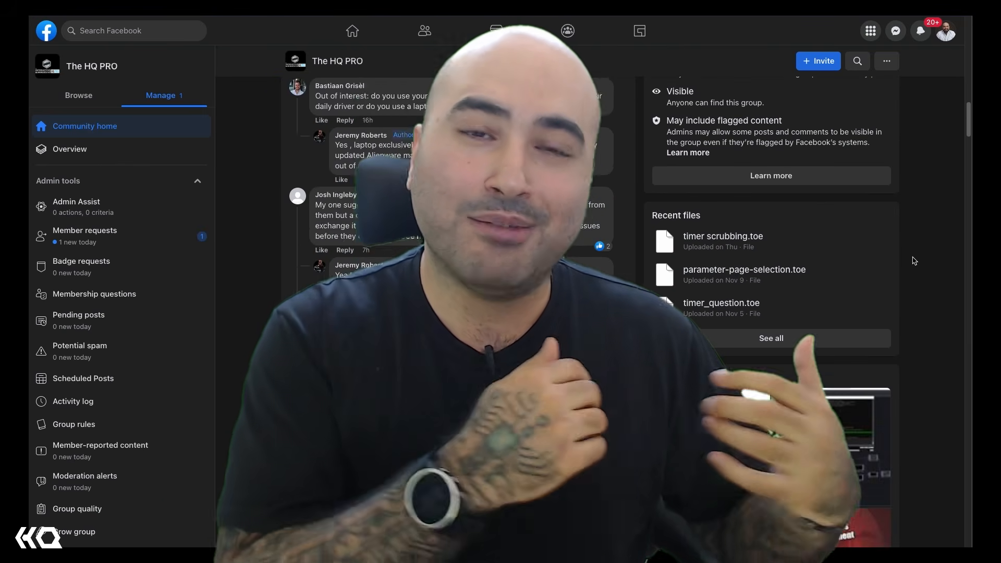
scroll(913, 261, down, 3)
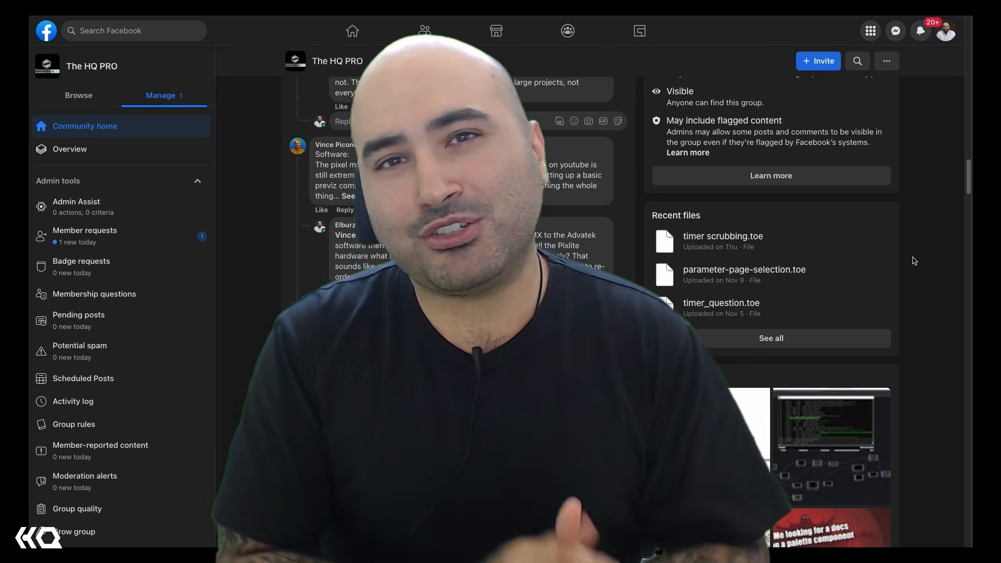